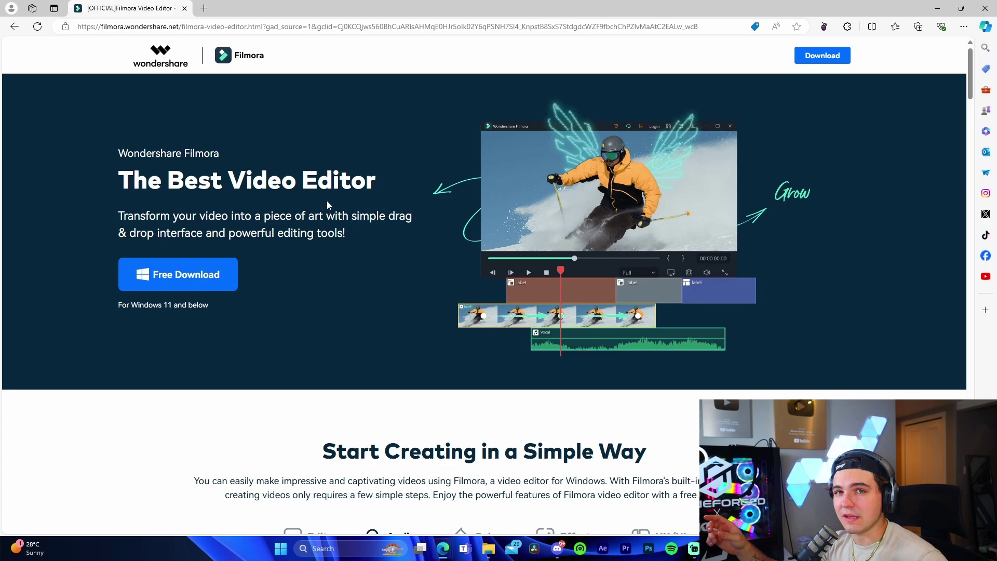
Browse the Filmora launcher, then create a blank 1920 x 1080 Untitled project.
scroll(271, 215, down, 1)
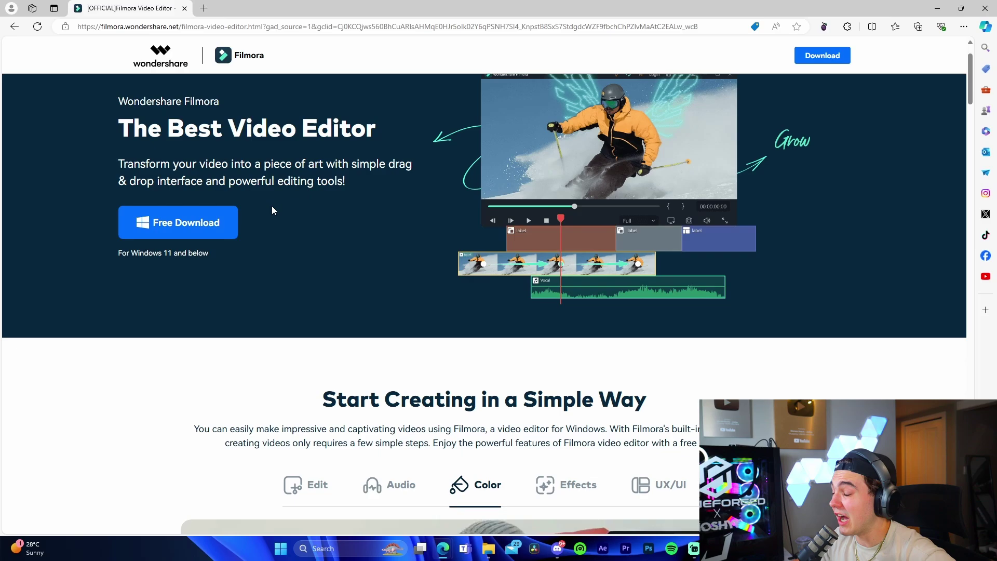
scroll(234, 192, down, 2)
scroll(195, 171, up, 1)
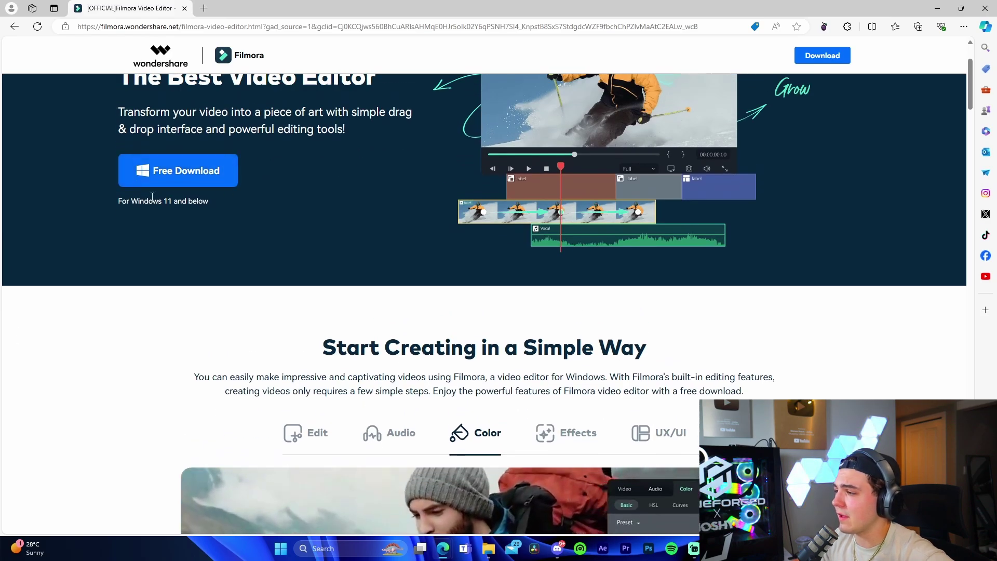
scroll(368, 312, down, 3)
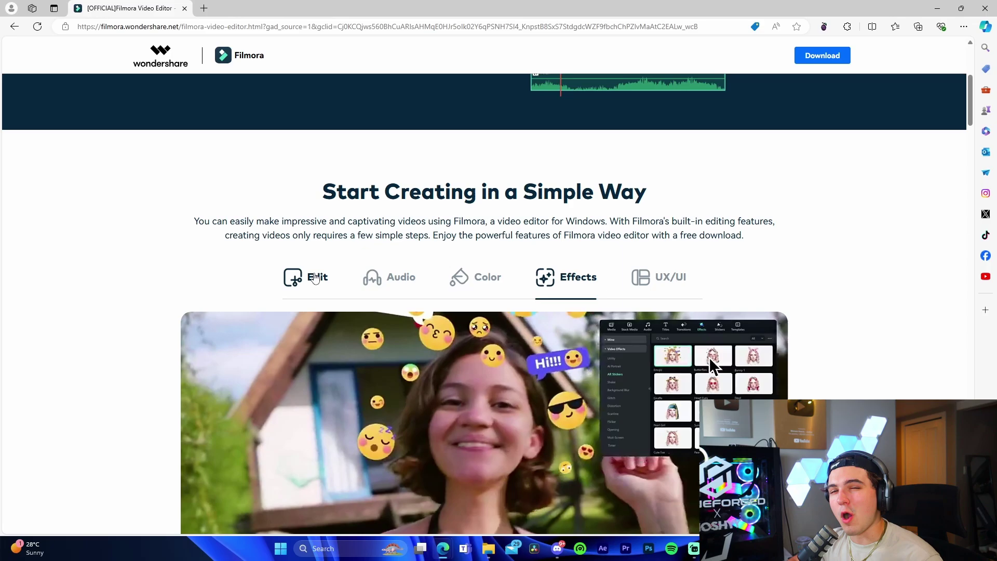
scroll(276, 258, down, 10)
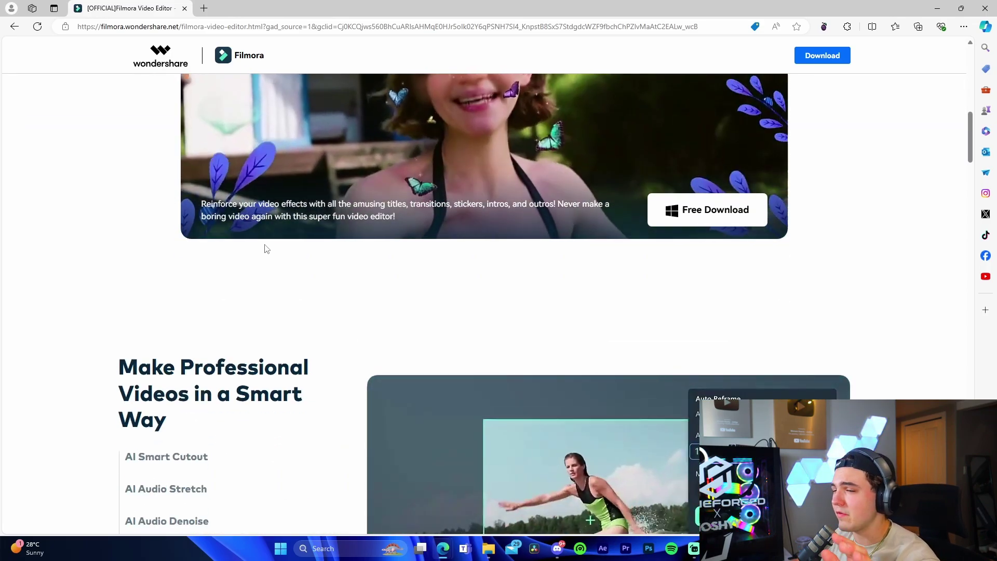
scroll(371, 260, down, 3)
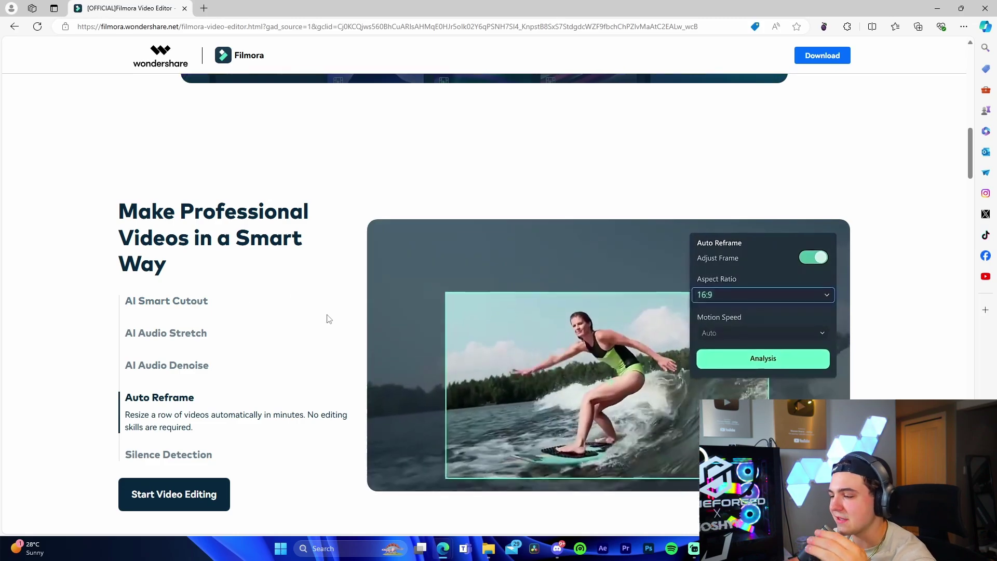
scroll(273, 320, down, 7)
scroll(275, 317, down, 18)
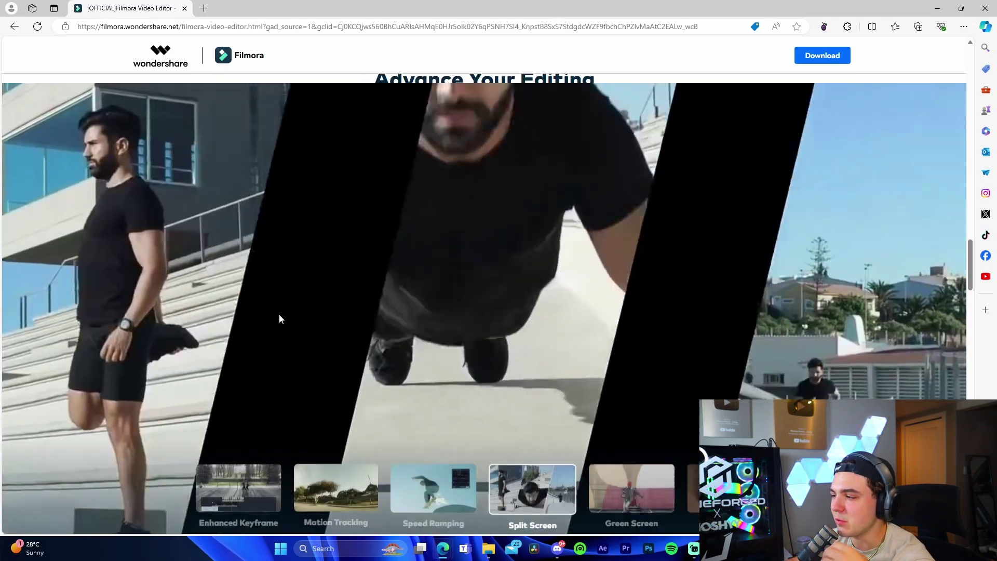
scroll(312, 279, down, 4)
scroll(348, 280, up, 6)
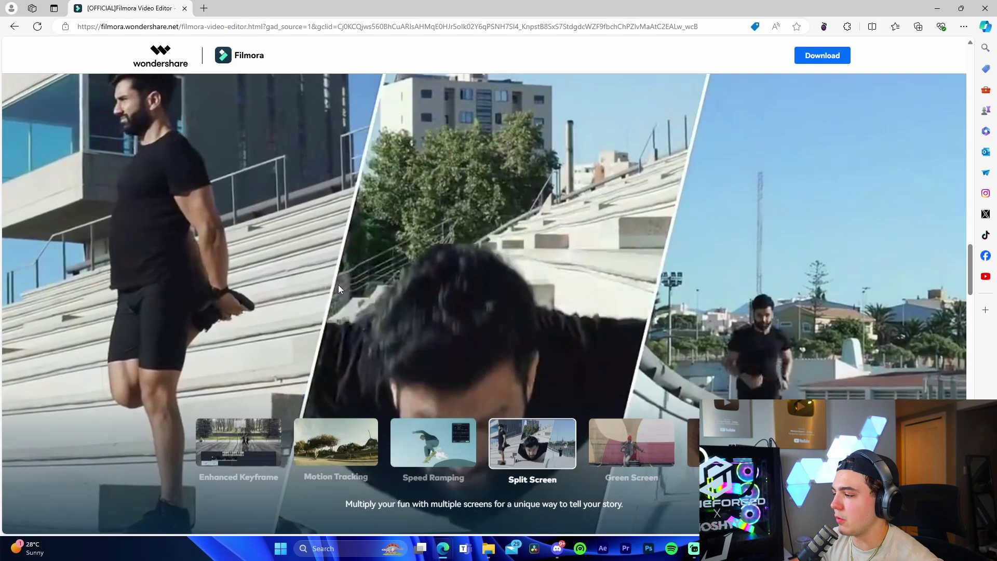
scroll(328, 276, down, 4)
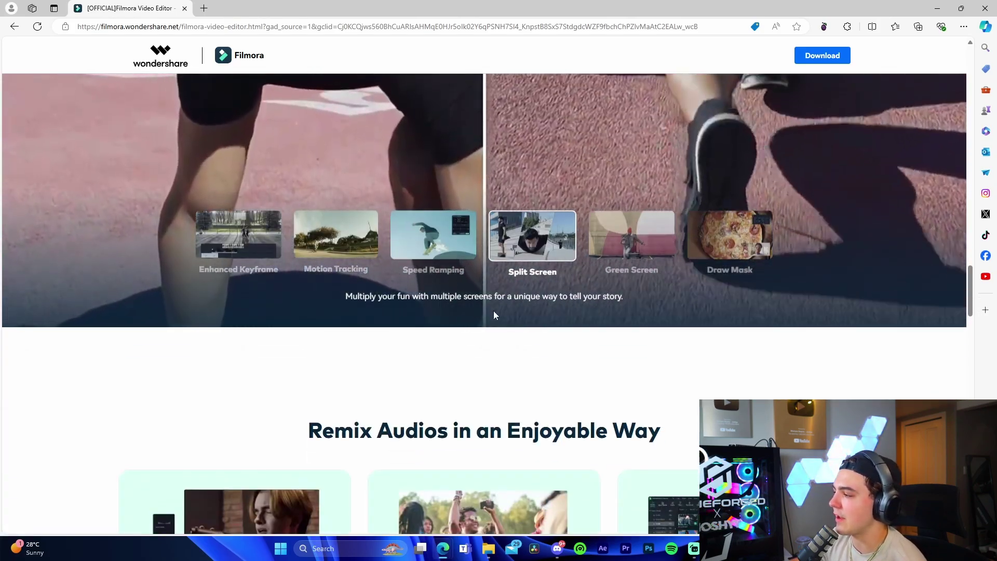
scroll(355, 251, down, 10)
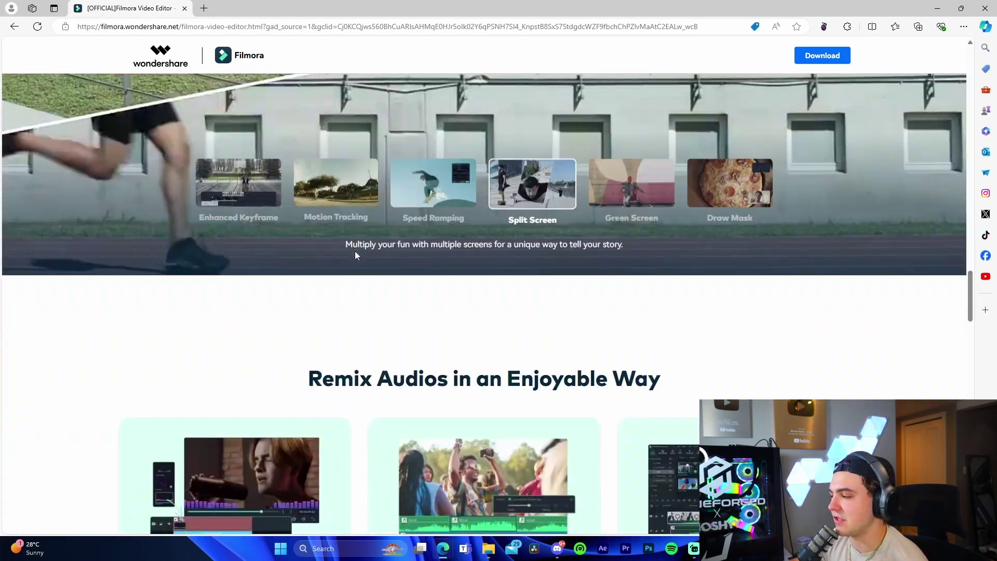
scroll(352, 248, down, 18)
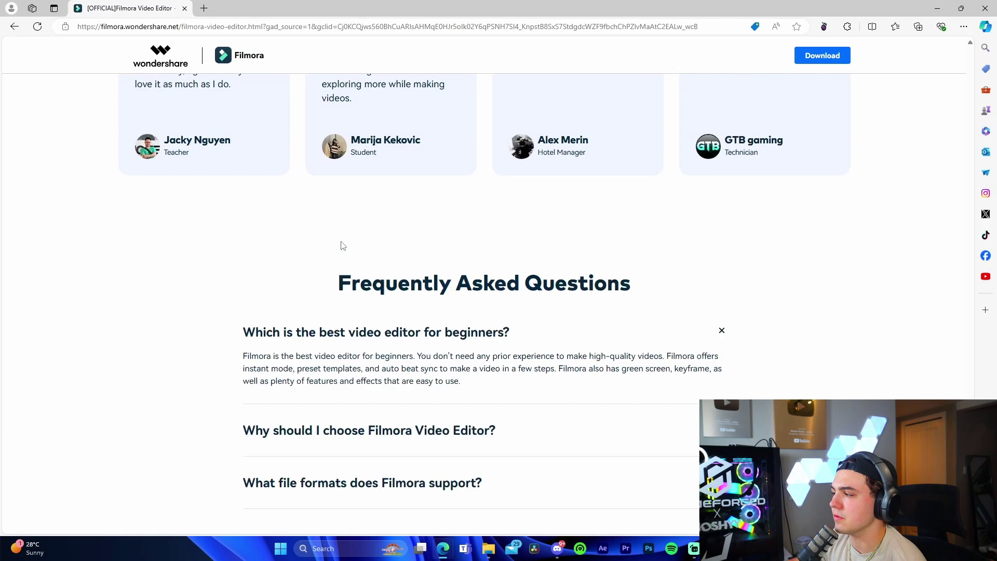
scroll(311, 254, up, 18)
scroll(300, 261, up, 20)
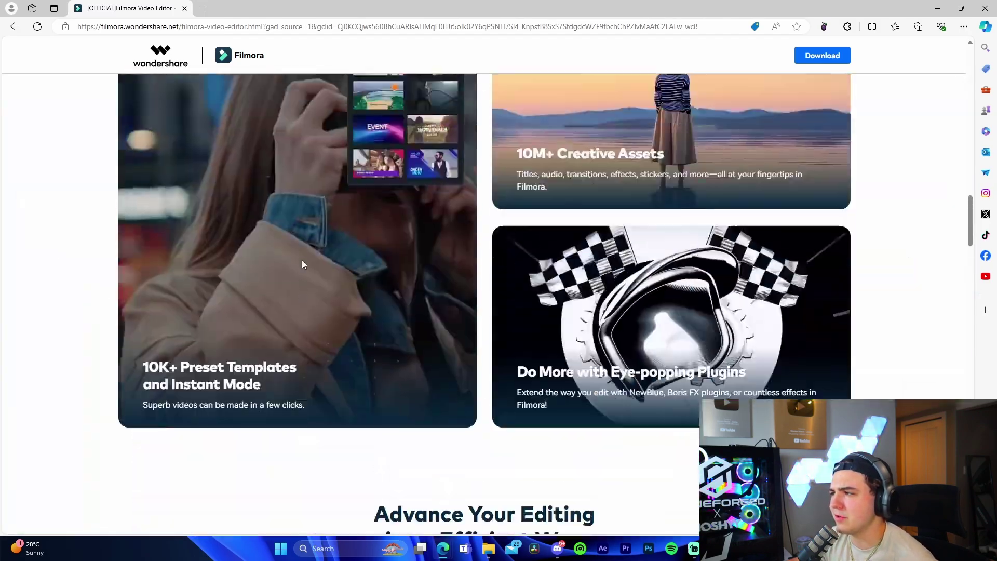
scroll(300, 261, up, 5)
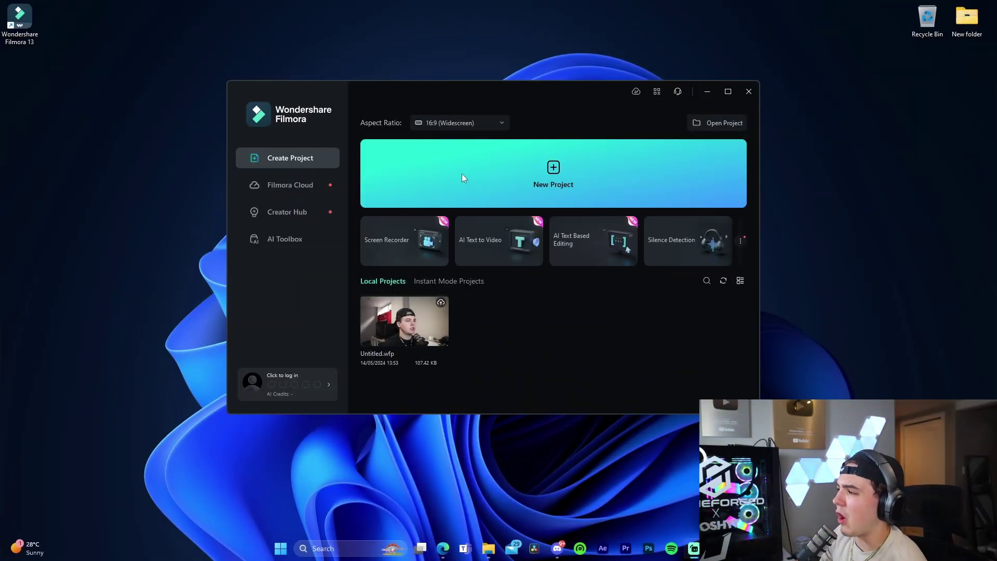
click(530, 177)
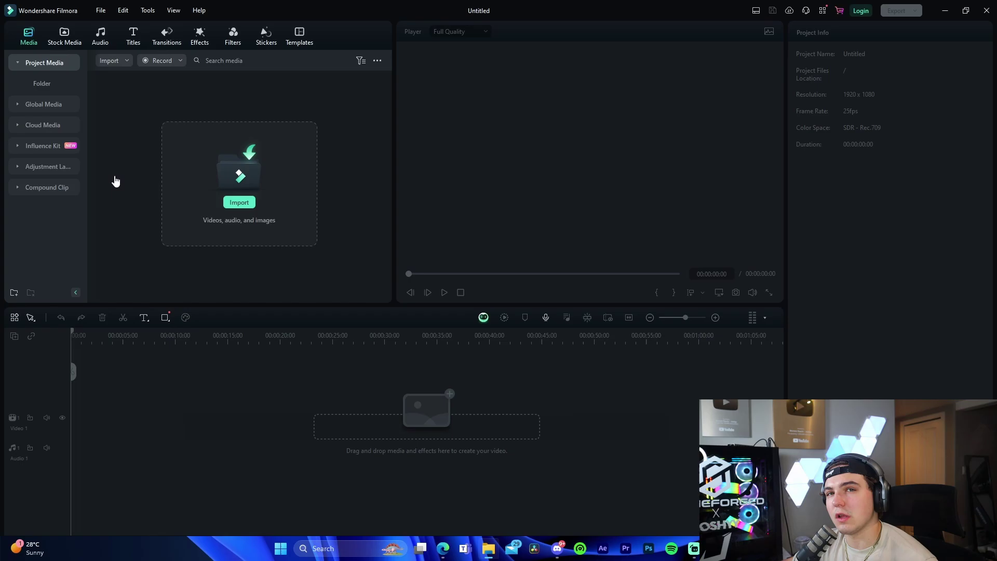
click(488, 548)
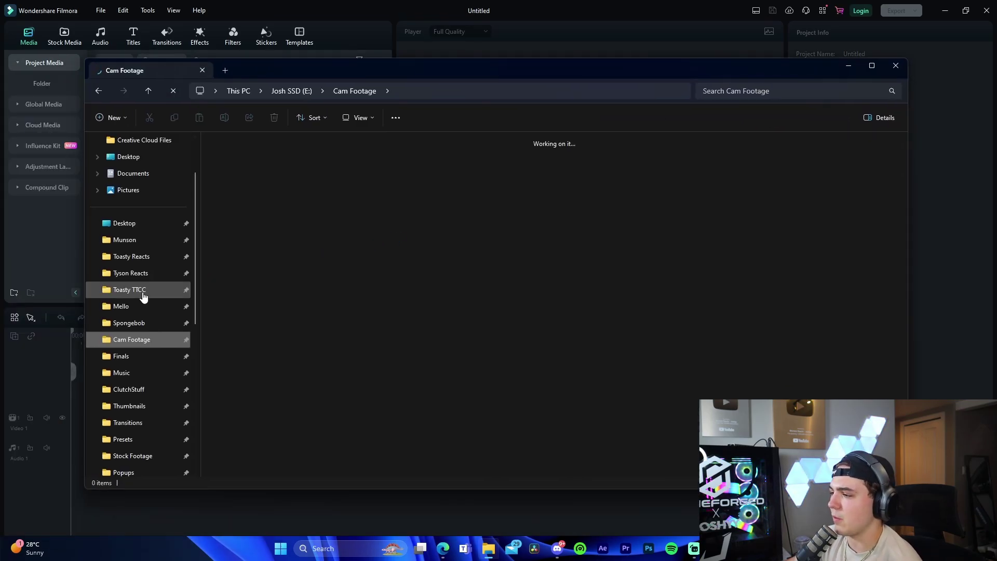
key(alt+F4)
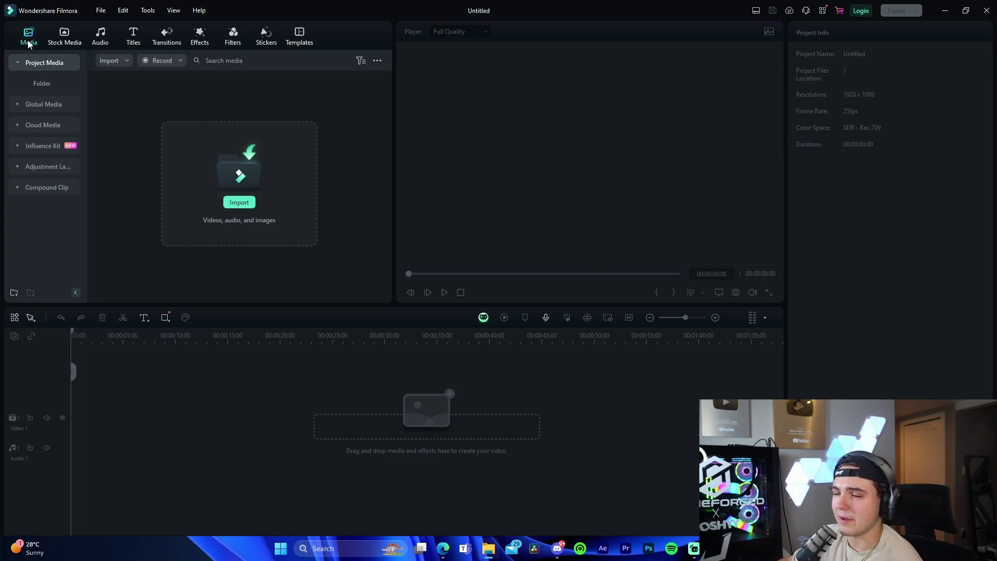
click(57, 39)
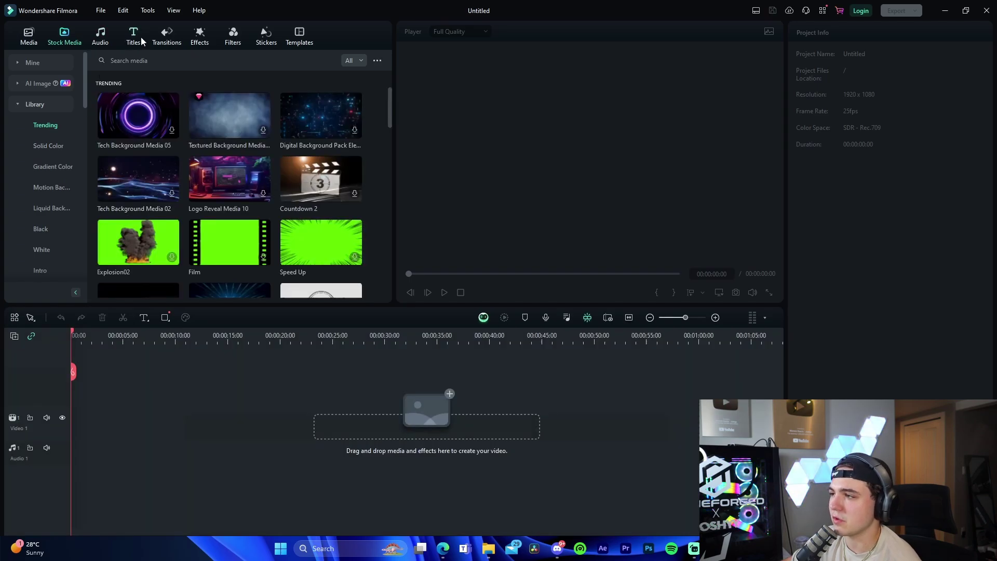
click(108, 36)
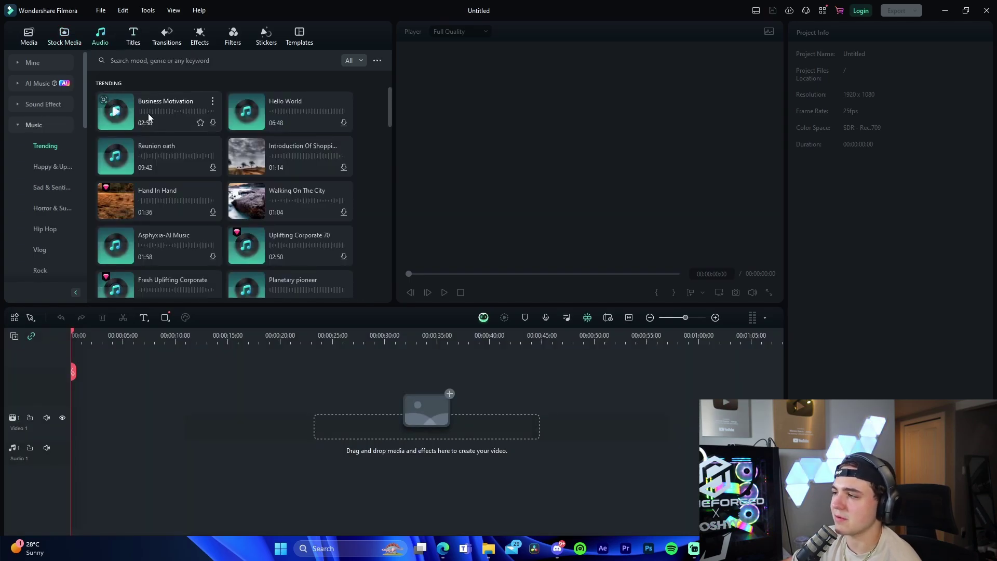
click(133, 37)
click(166, 38)
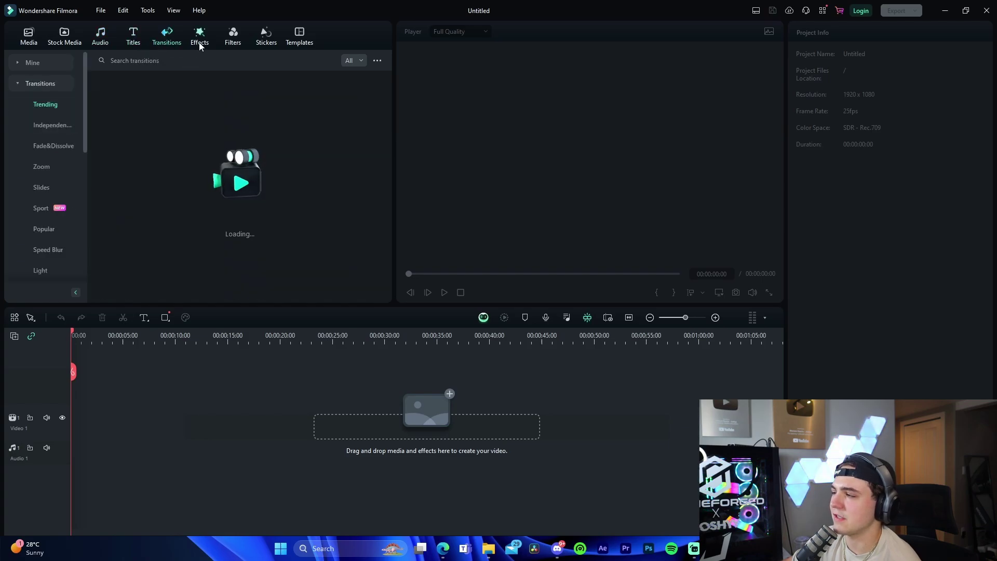
click(200, 42)
click(241, 44)
click(298, 45)
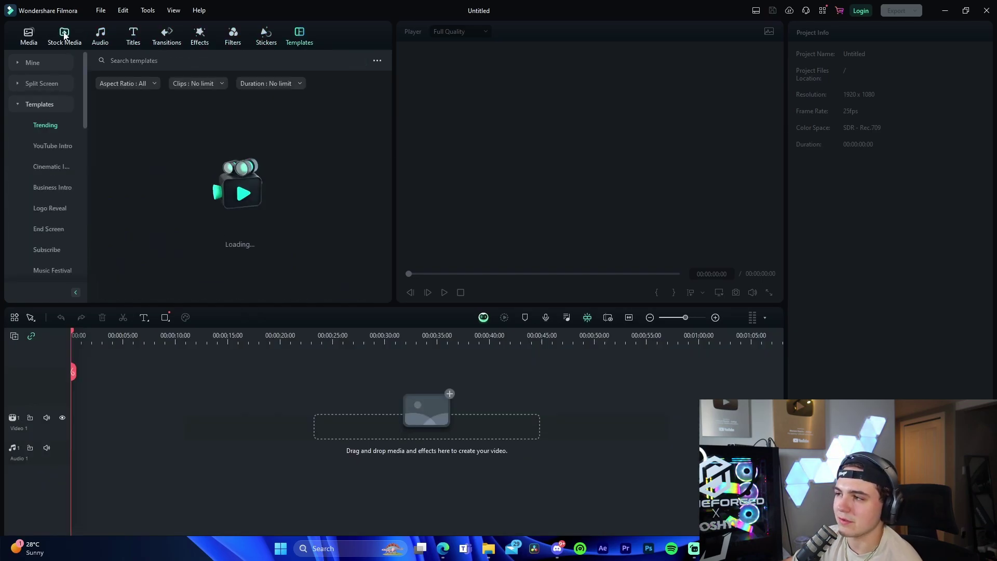
click(37, 39)
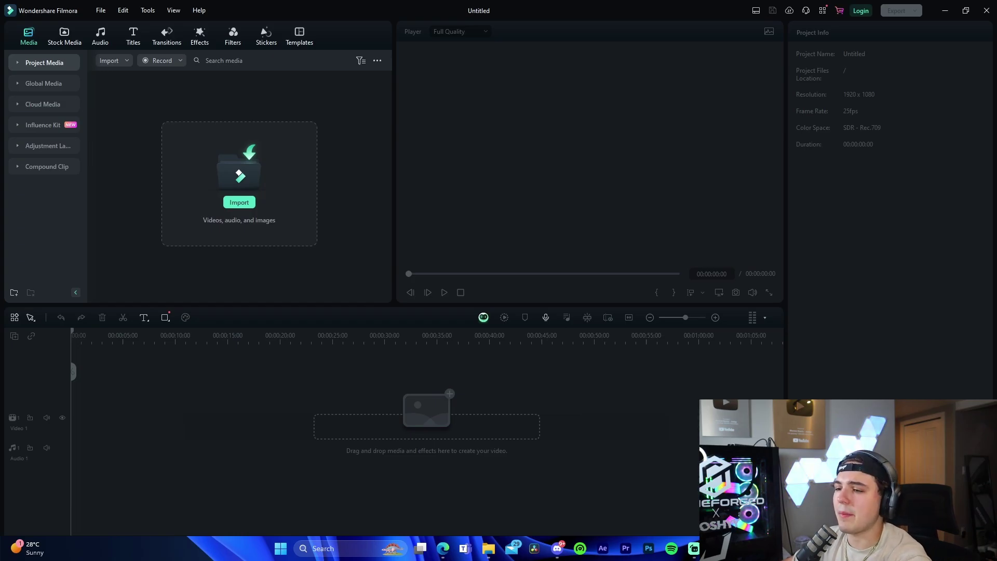
Import MVI_2930 onto Video 1 and match the project to 1920 x 1080 59.94fps.
drag(238, 171, 238, 163)
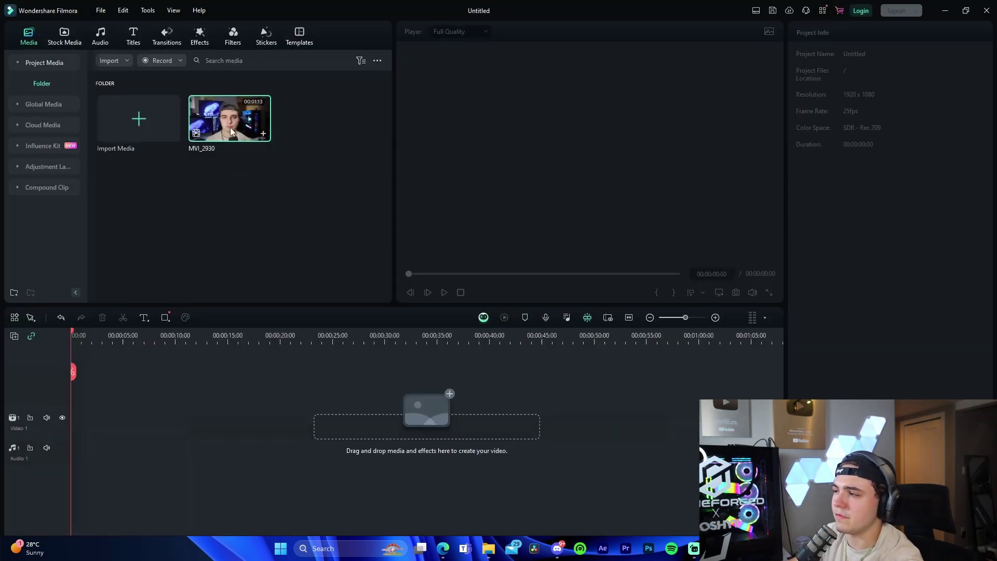
drag(230, 126, 79, 423)
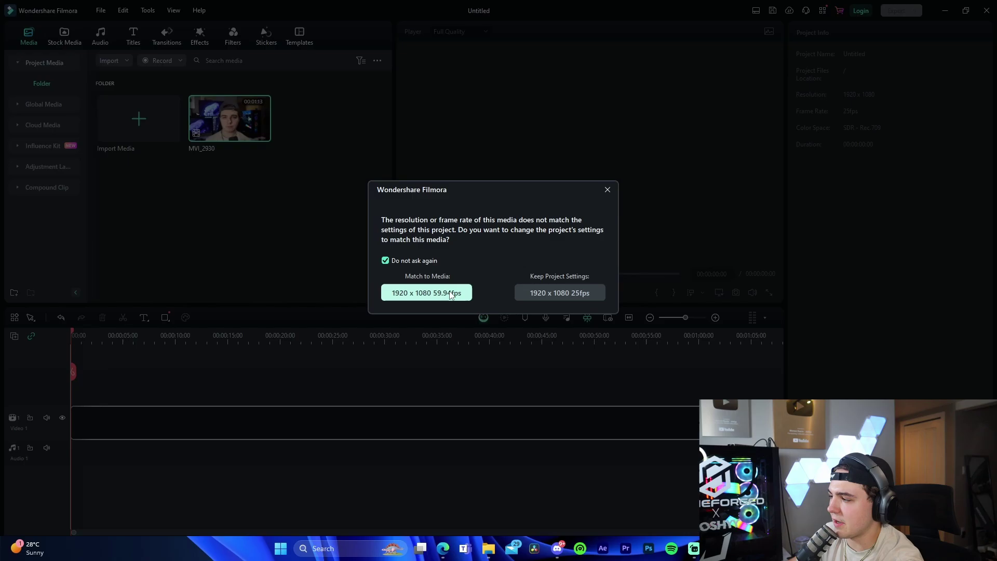
click(388, 296)
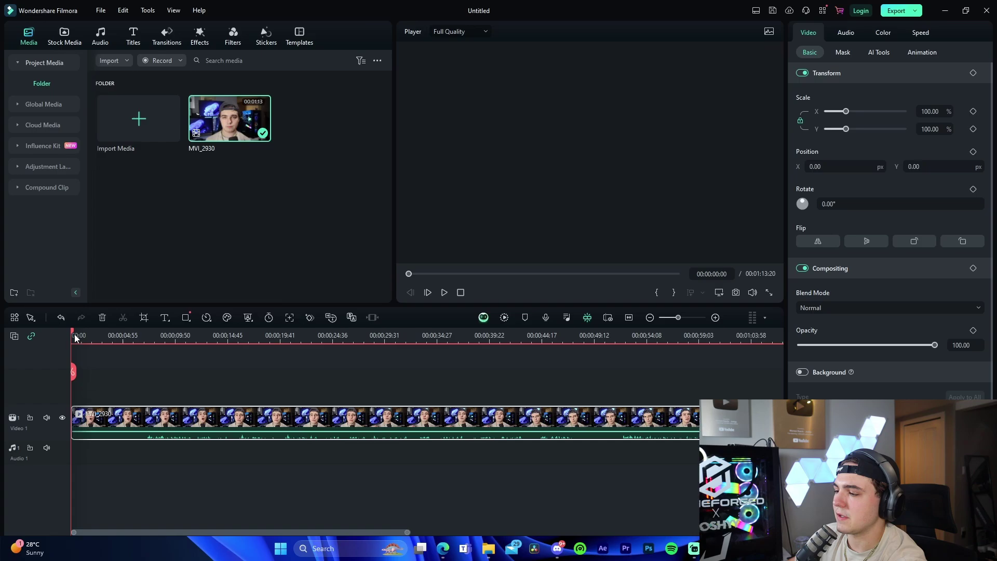
Preview the clip by scrubbing through it up to about 27 seconds.
click(112, 339)
click(182, 338)
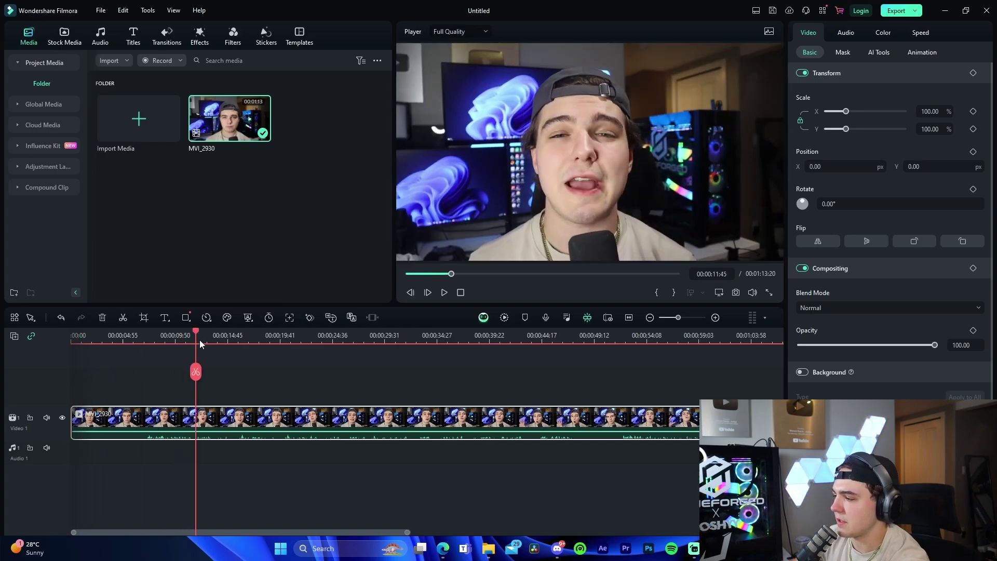
click(280, 339)
drag(279, 342, 340, 341)
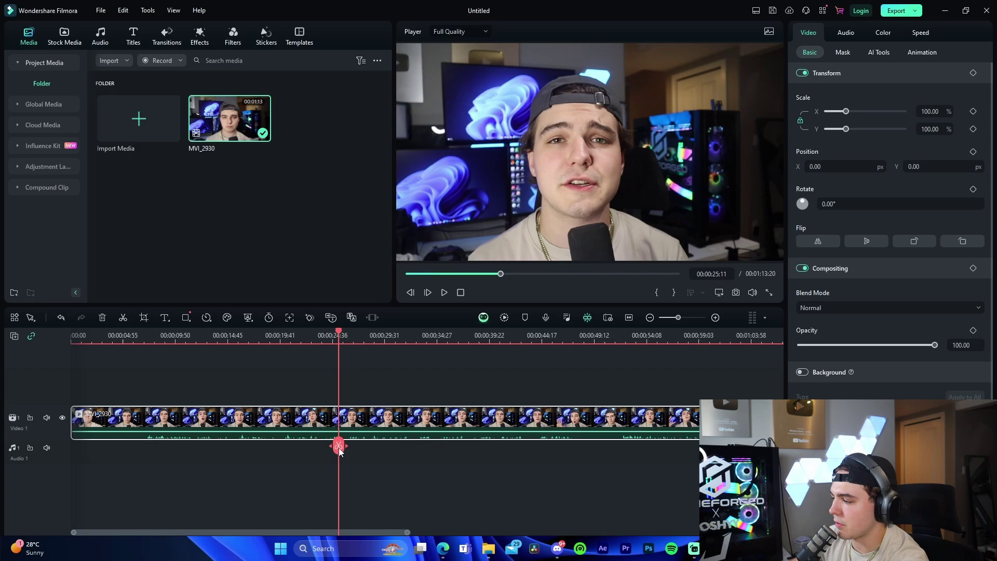
Split the clip at about 7 and 15 seconds, after undoing two trial cuts.
mouse_move(336, 394)
mouse_down()
mouse_move(340, 463)
mouse_move(346, 381)
mouse_up()
click(345, 381)
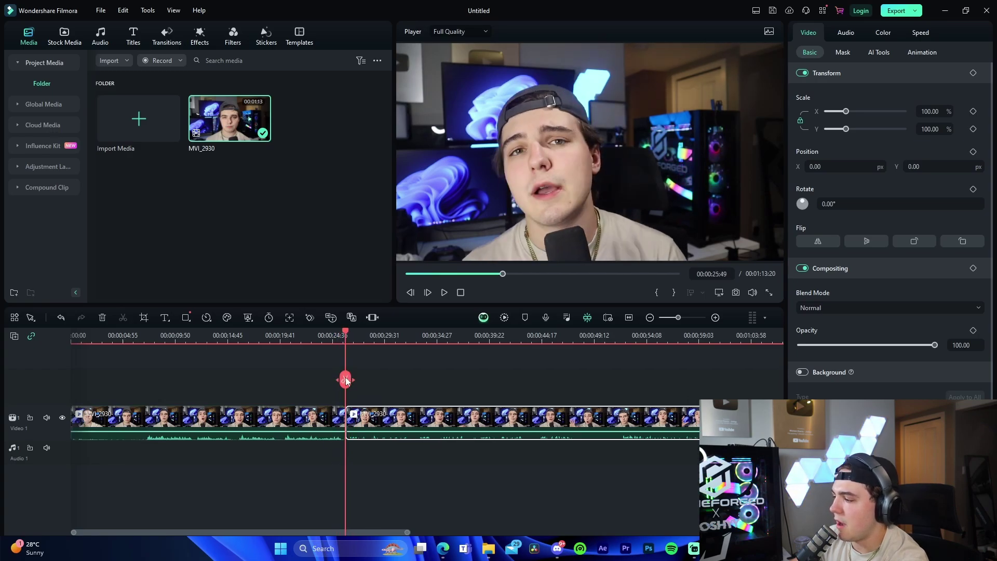
key(ctrl+z)
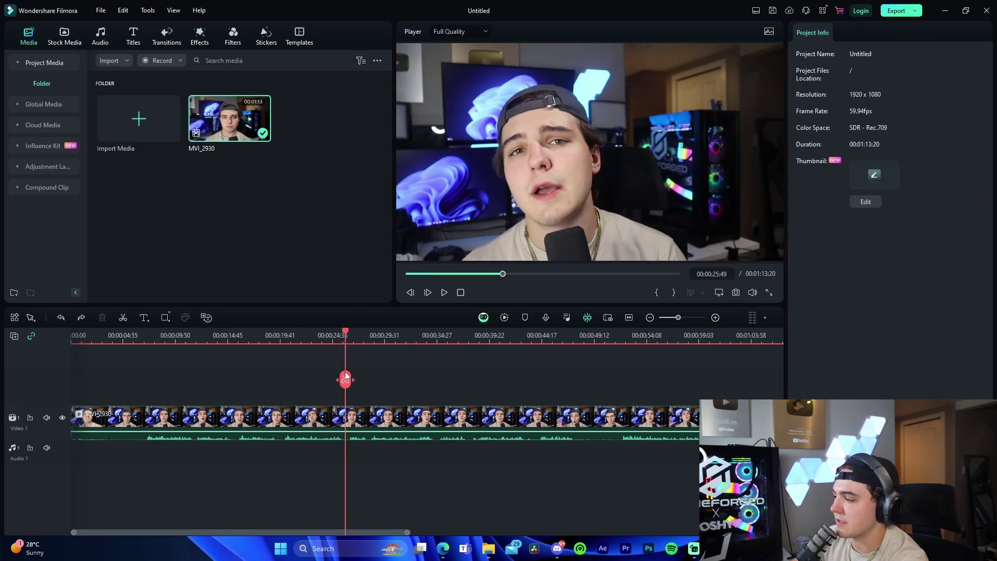
drag(342, 344, 146, 342)
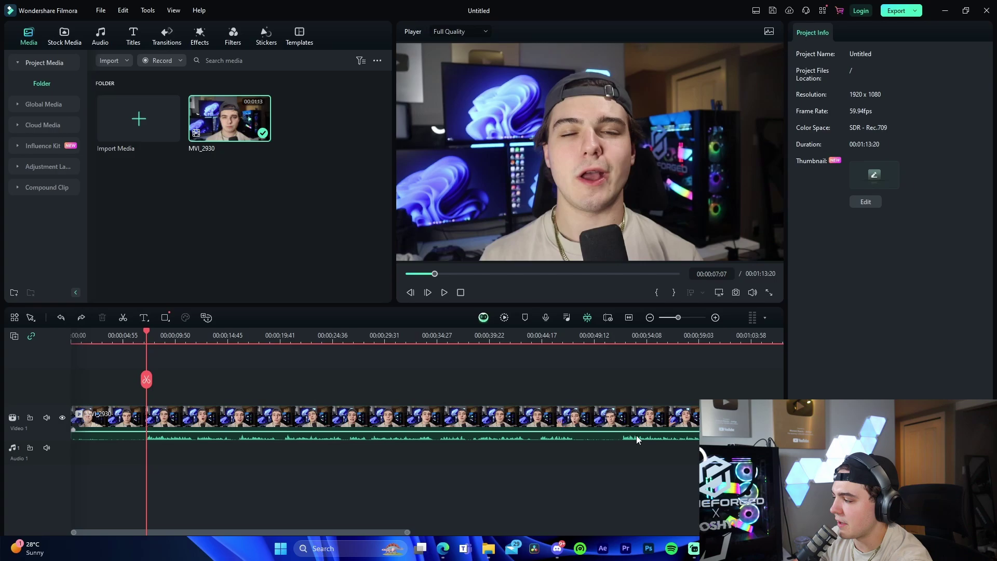
click(147, 384)
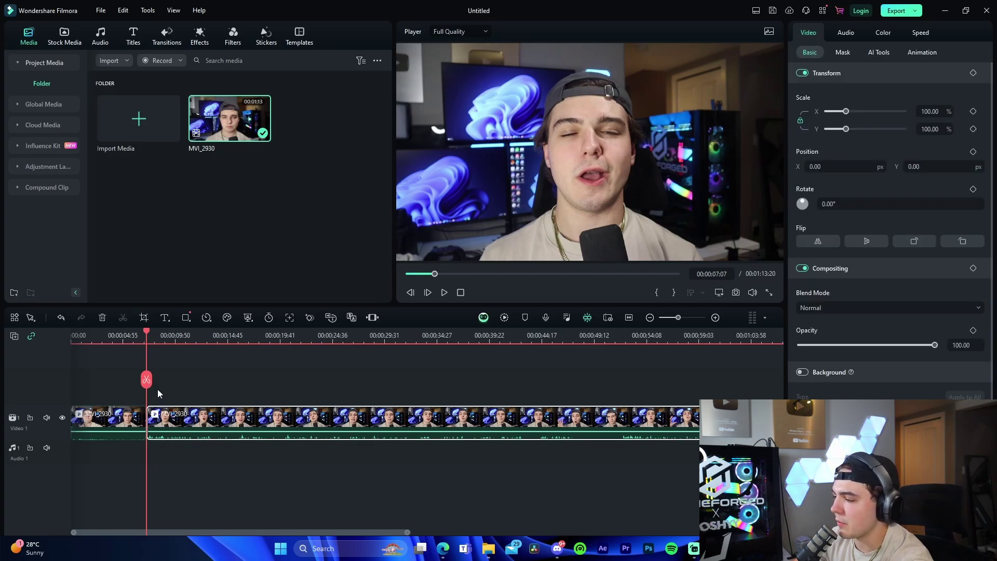
key(ctrl+z)
drag(144, 343, 146, 336)
click(150, 376)
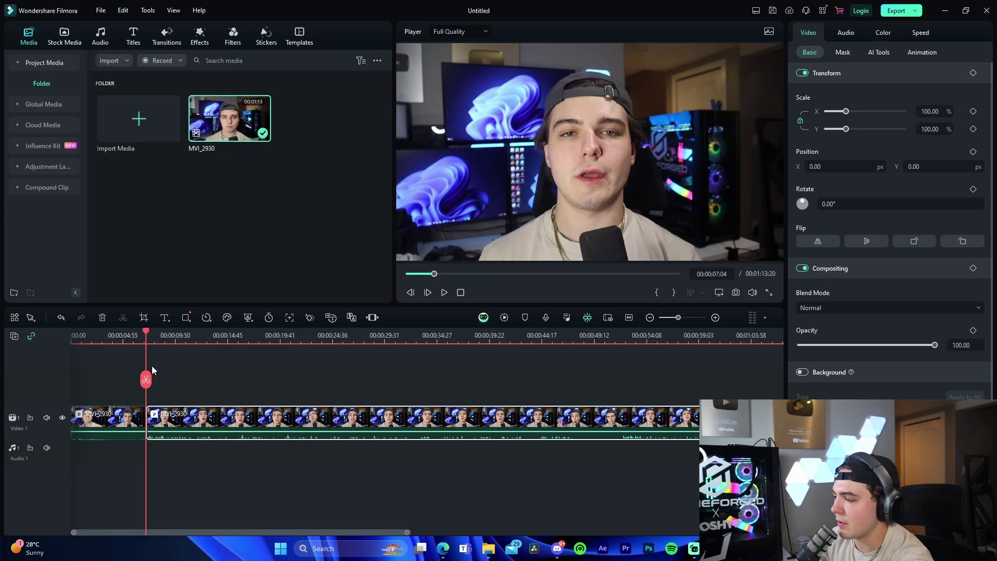
drag(150, 377, 369, 378)
click(230, 378)
click(238, 378)
Cut out a short unwanted section between two splits and close the gap.
scroll(476, 355, up, 2)
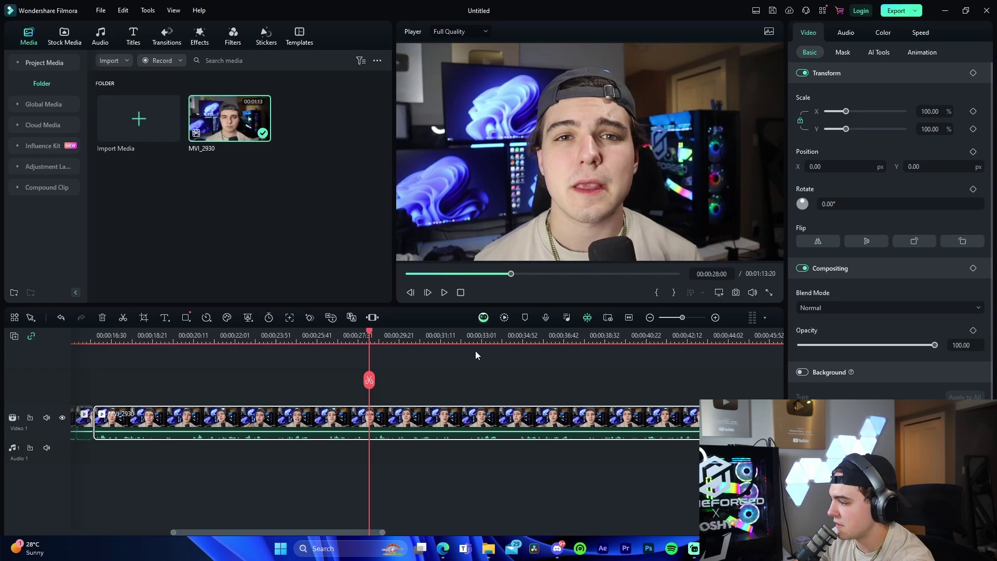
click(495, 332)
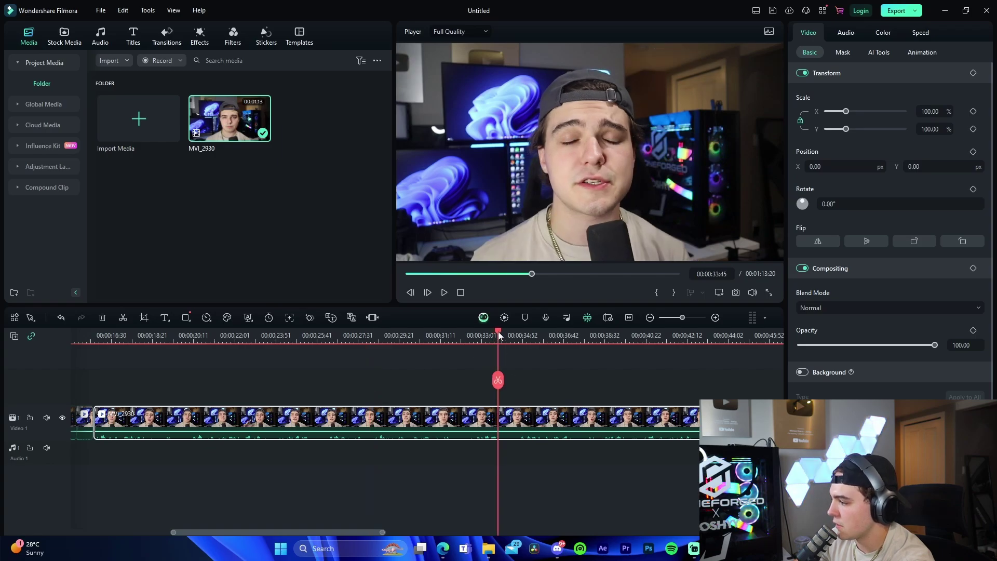
click(499, 335)
click(498, 379)
drag(498, 380, 522, 385)
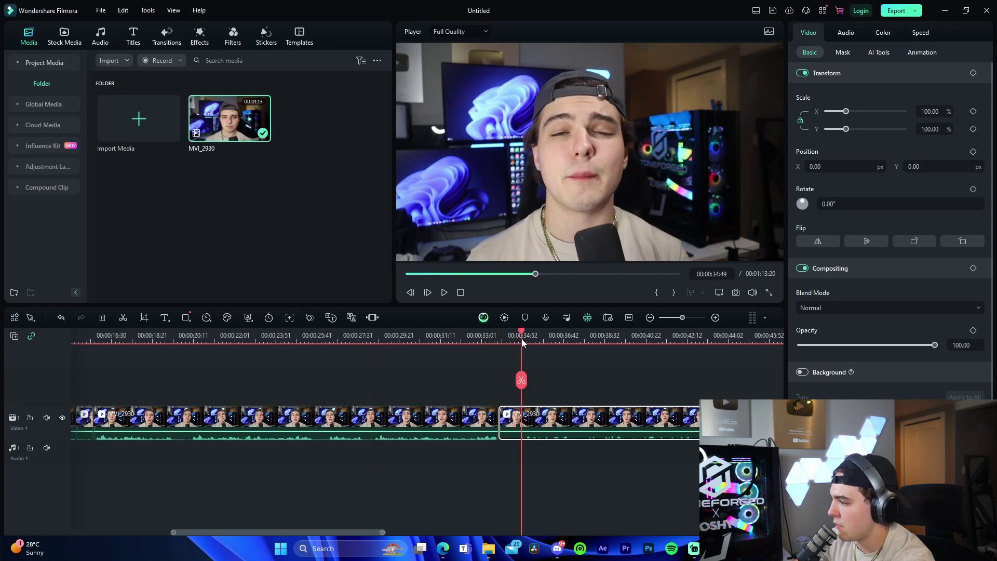
click(522, 380)
click(508, 421)
key(Delete)
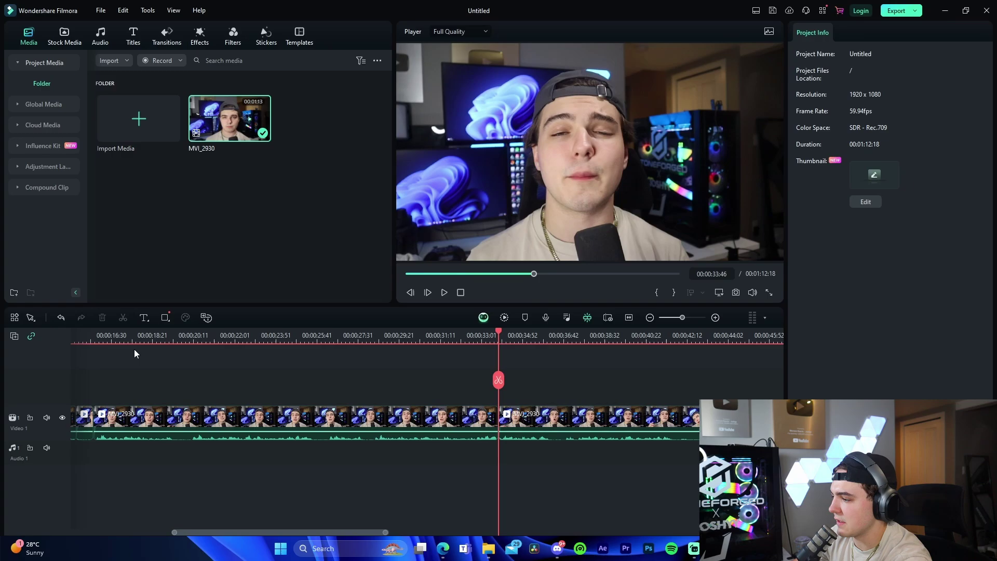
Delete the short clip near 14:55 and the first clip on the timeline.
drag(174, 532, 119, 532)
click(198, 439)
key(Delete)
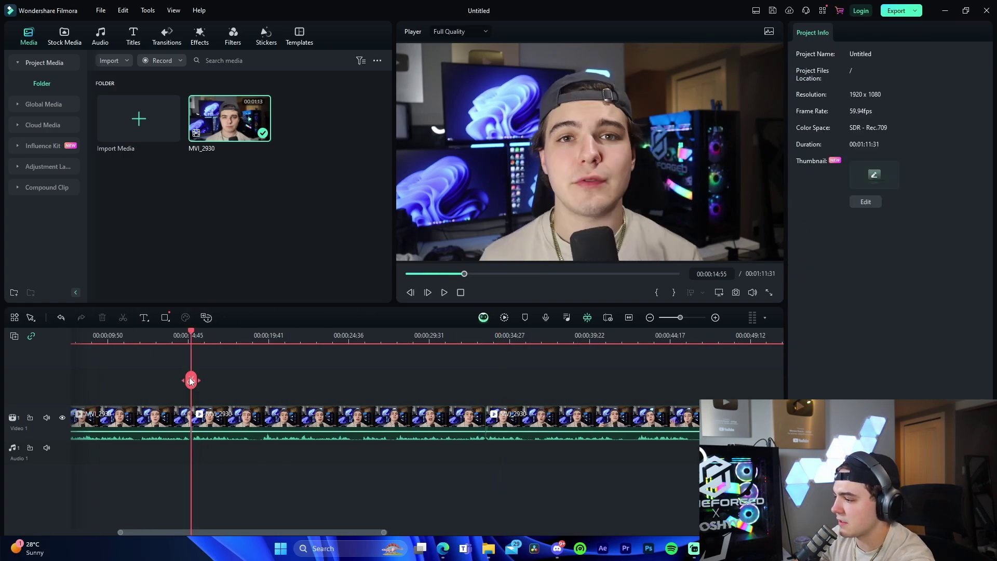
drag(192, 337, 62, 343)
click(163, 421)
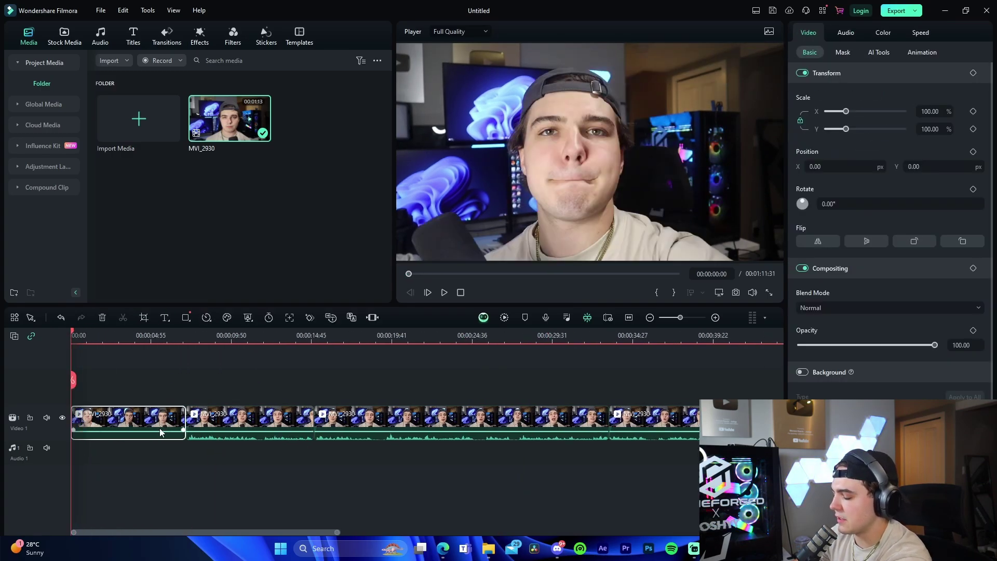
key(Delete)
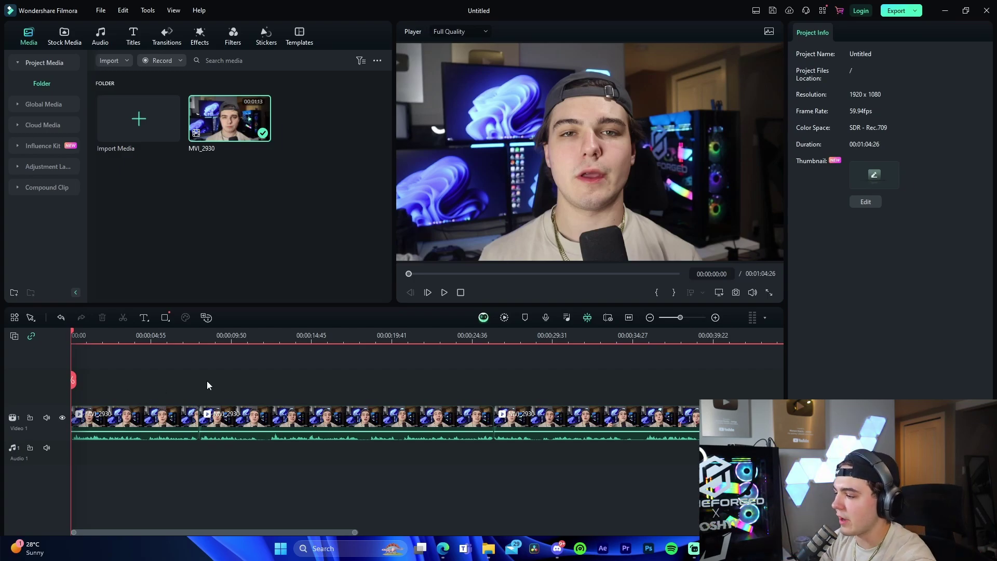
Split near 8 seconds and delete the short piece around 11–12 seconds.
drag(175, 340, 270, 332)
key(ctrl+b)
key(ctrl+b)
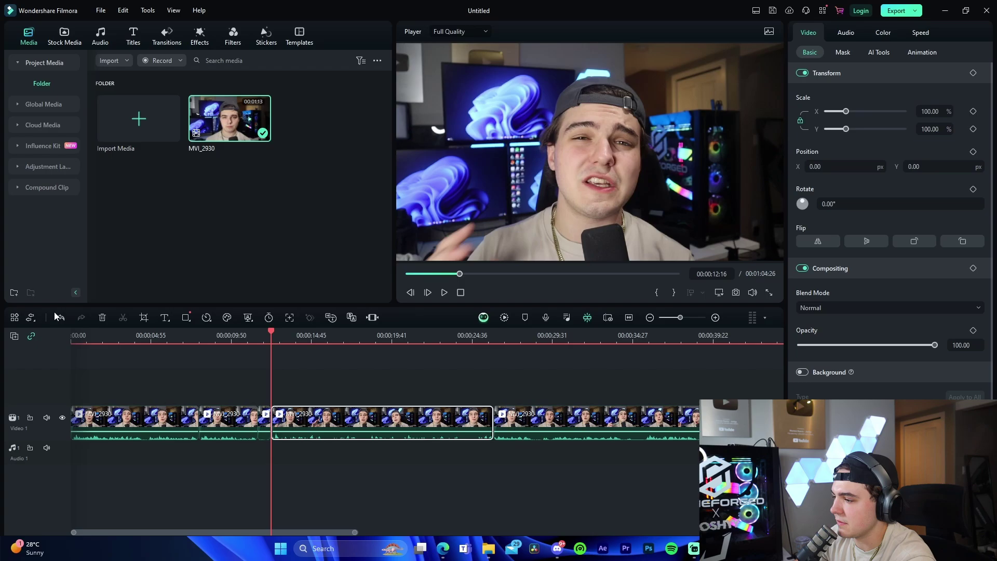
click(267, 430)
key(Delete)
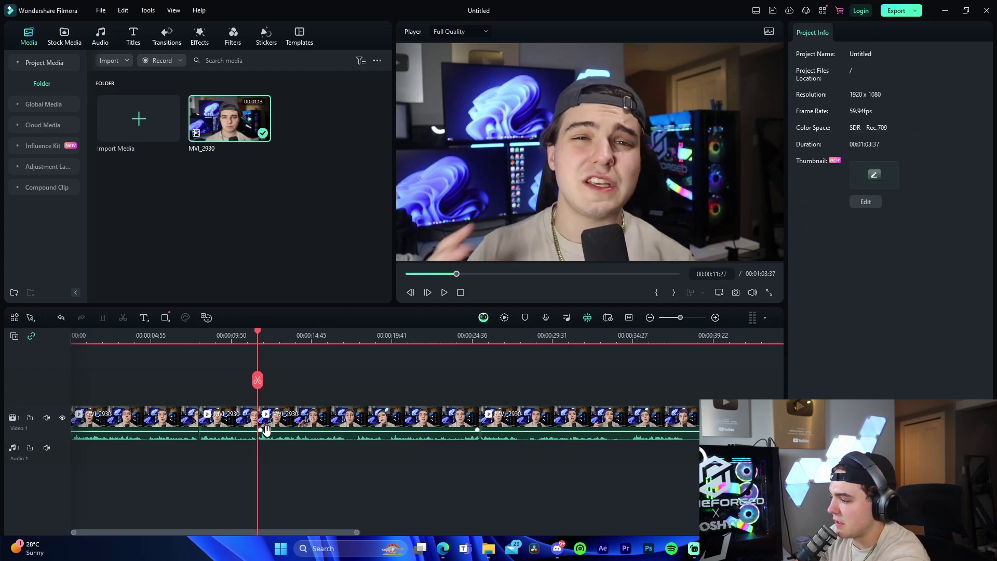
Split at about 16.8 seconds and 17:40, then delete the piece between them.
click(344, 336)
click(345, 381)
click(353, 416)
click(363, 338)
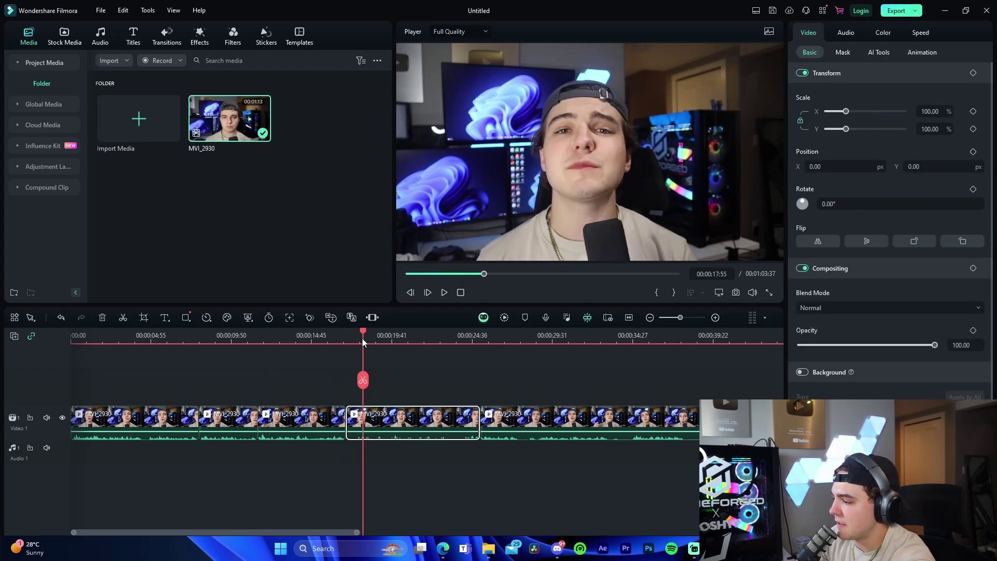
click(359, 337)
click(359, 381)
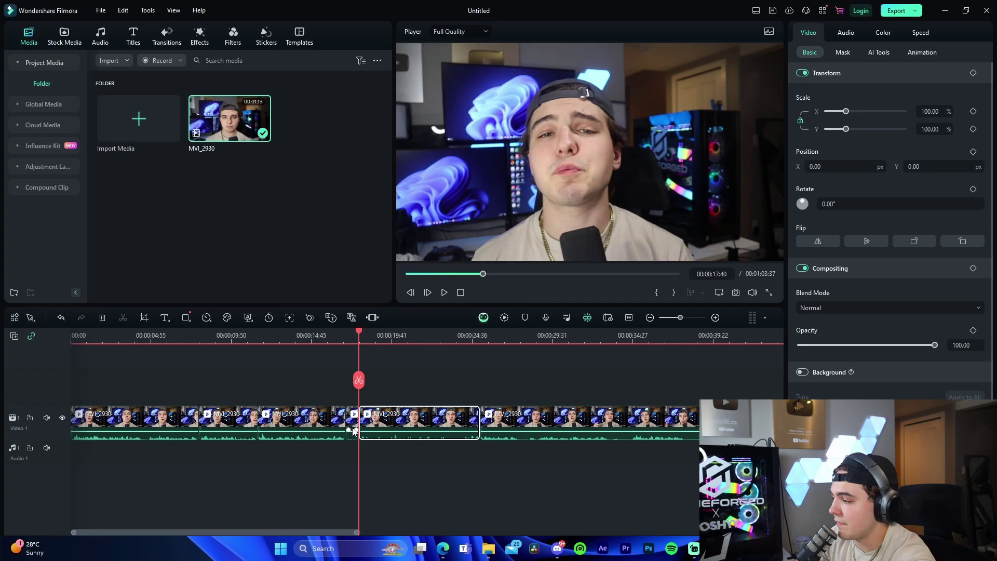
click(353, 427)
key(Delete)
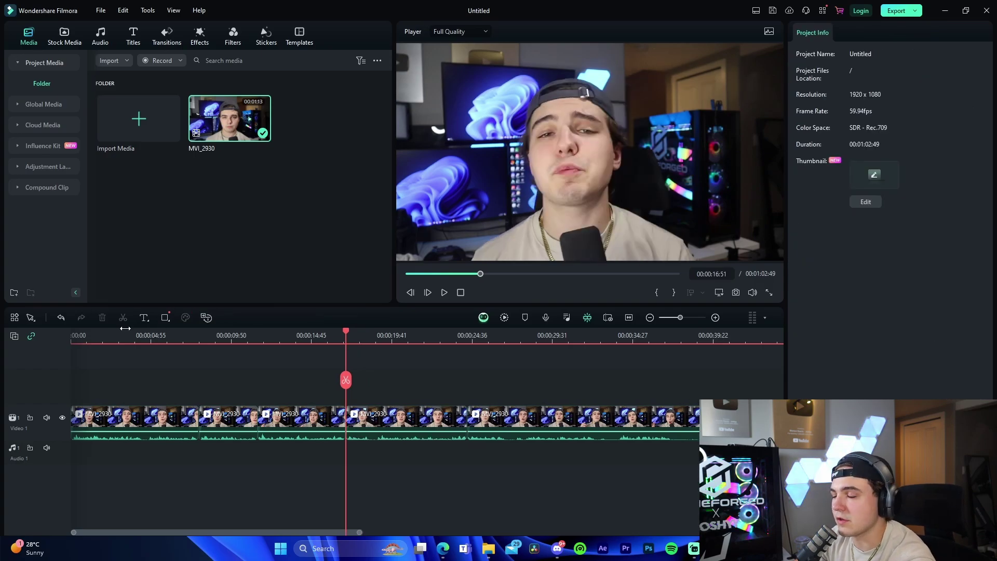
Add a Textured Background stock clip above the main video, preview it, then remove it.
click(64, 36)
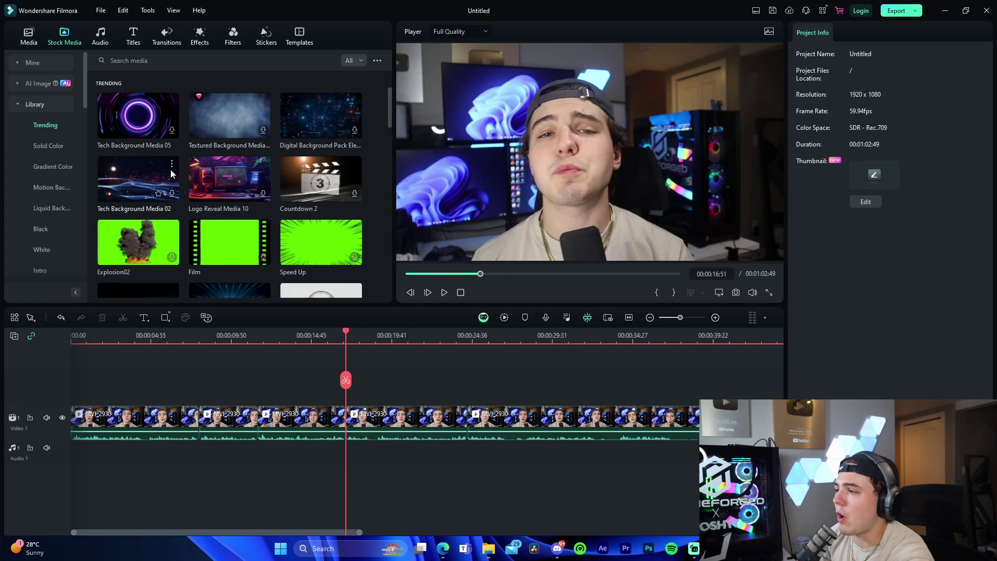
scroll(117, 153, down, 5)
scroll(118, 153, down, 10)
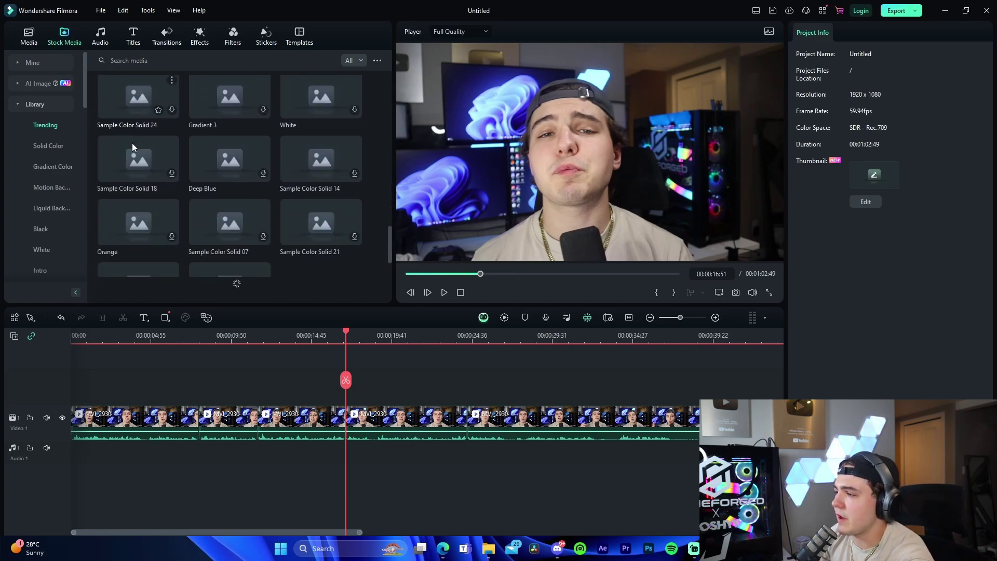
scroll(133, 150, down, 3)
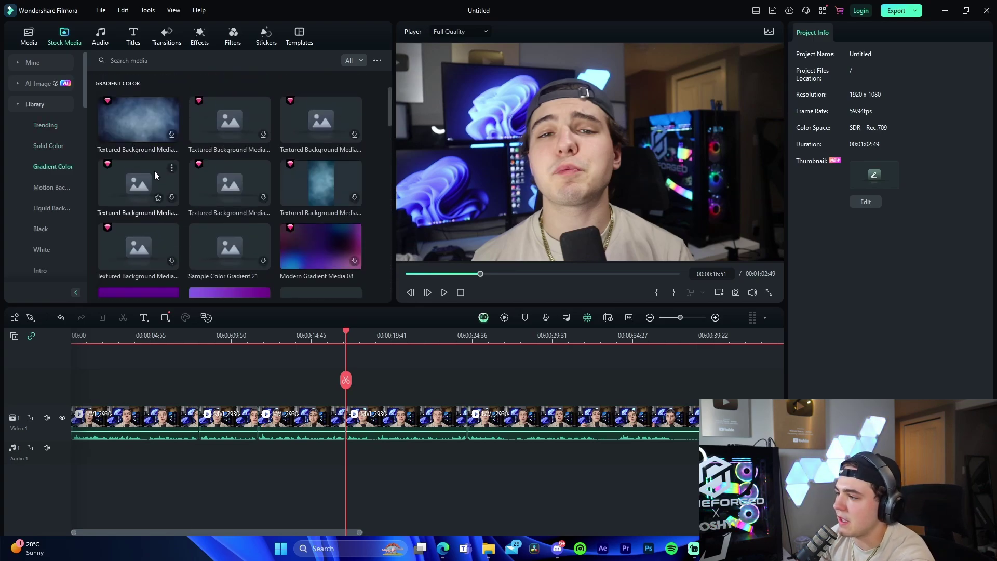
drag(142, 148, 266, 380)
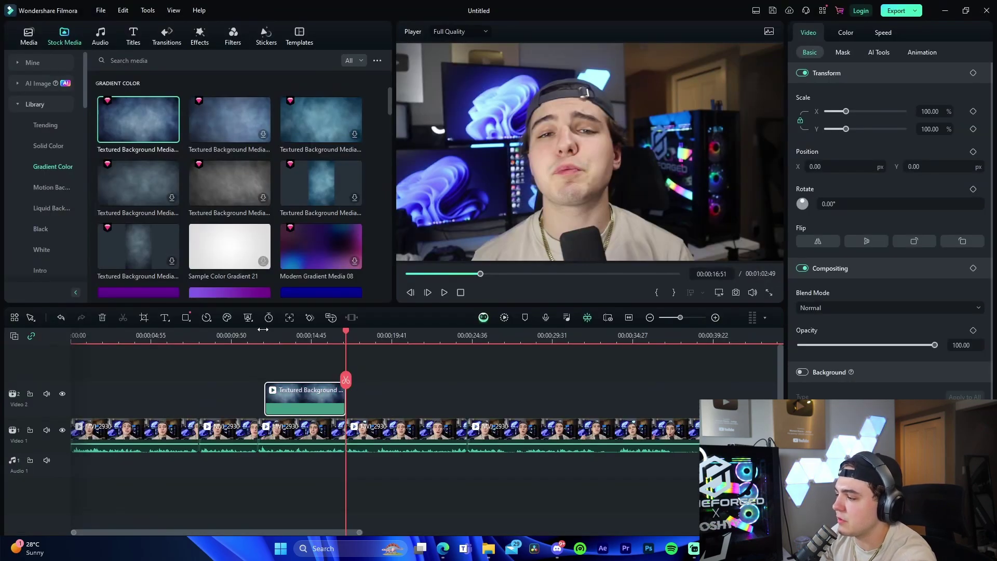
drag(263, 334, 295, 335)
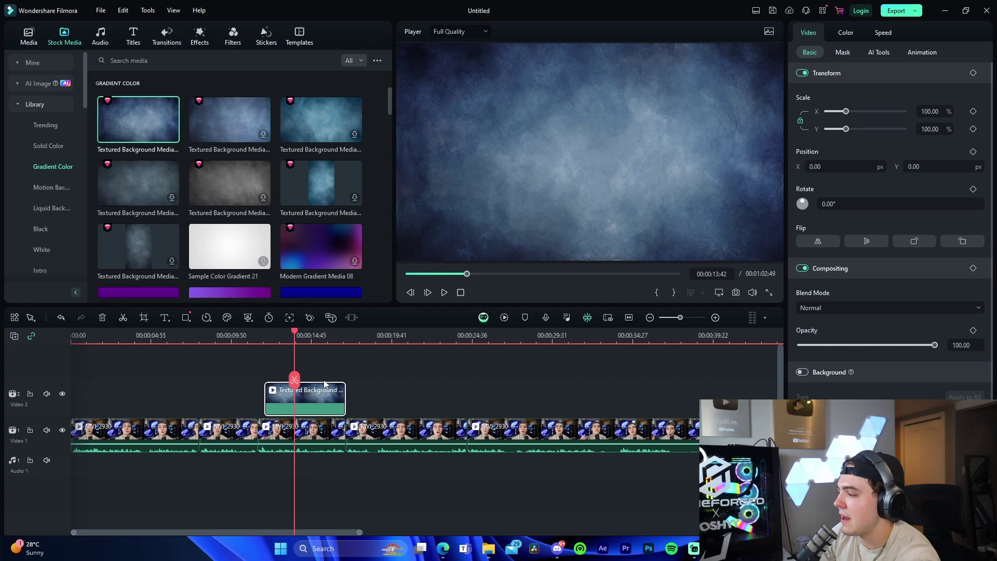
key(Delete)
Preview the A Few Moments Later stock clip and show the Money category.
scroll(269, 257, down, 5)
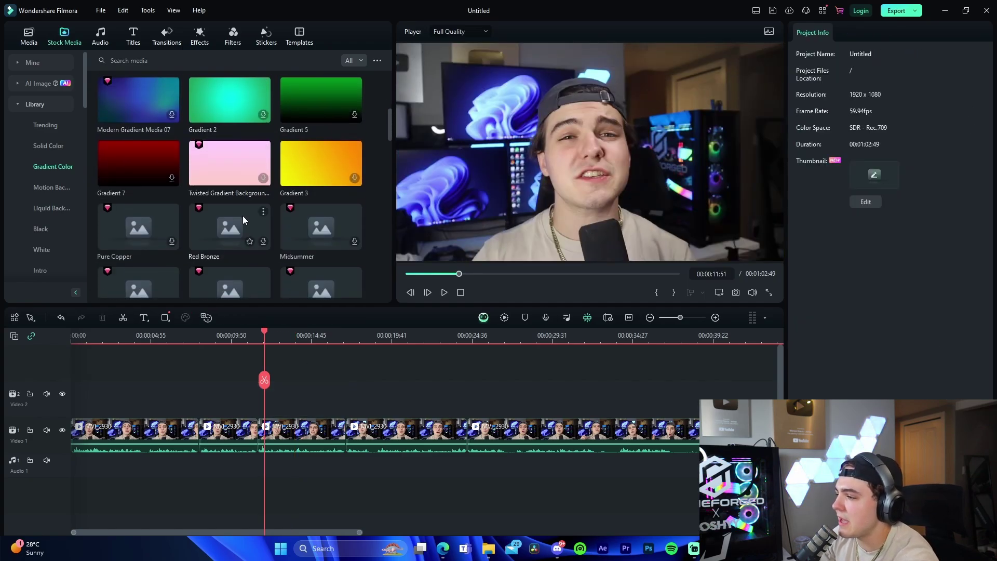
scroll(242, 223, up, 10)
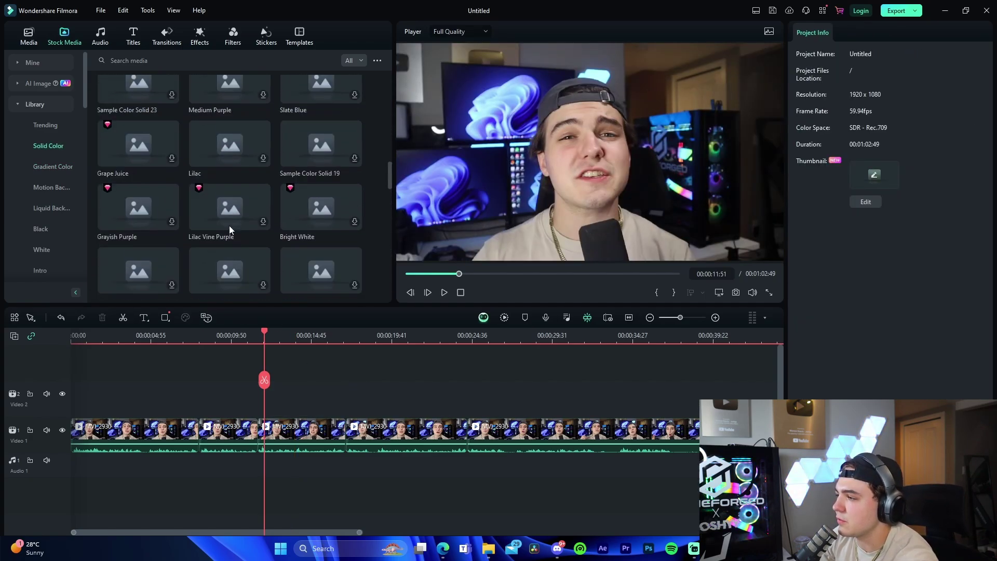
scroll(229, 226, up, 8)
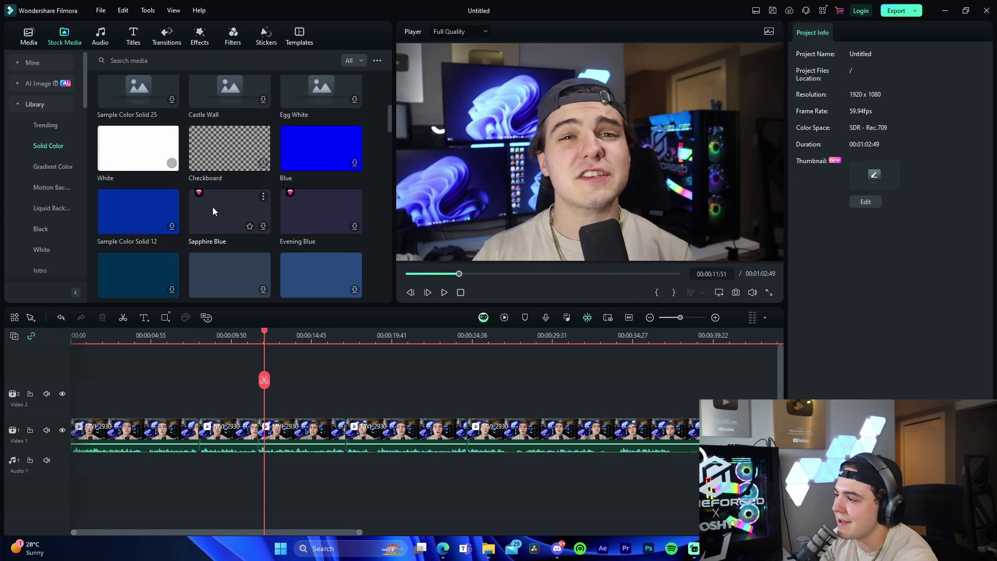
scroll(210, 206, up, 6)
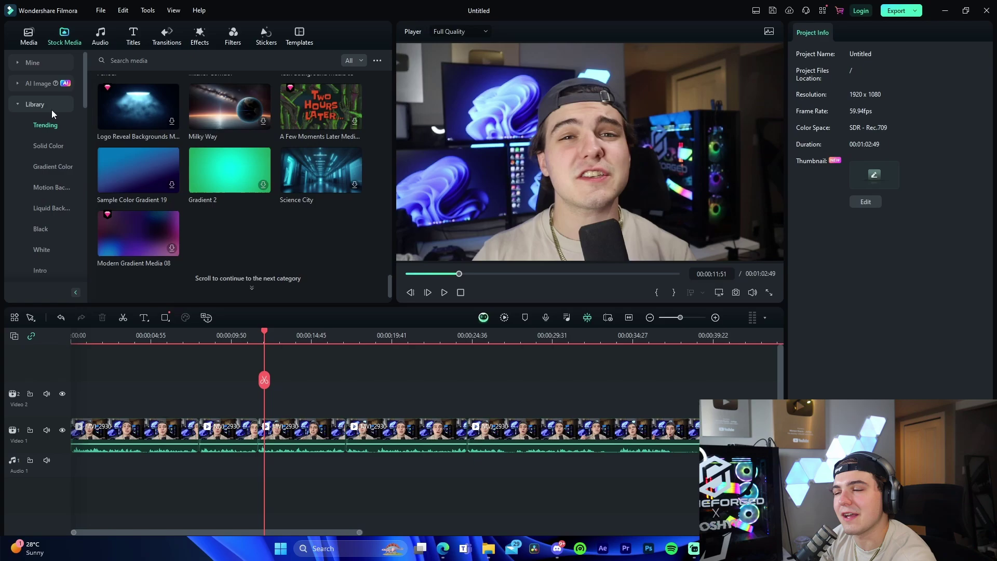
click(314, 112)
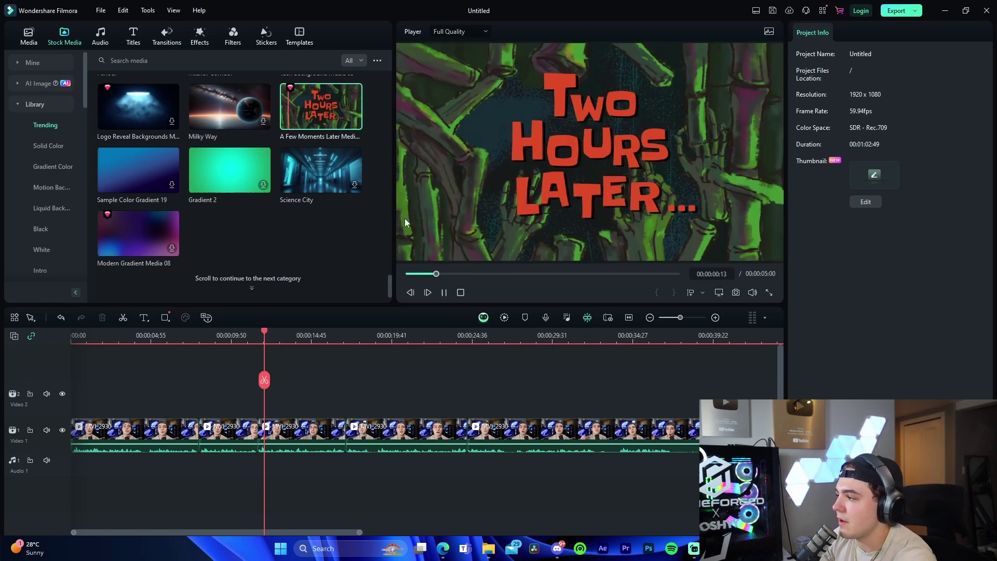
click(444, 293)
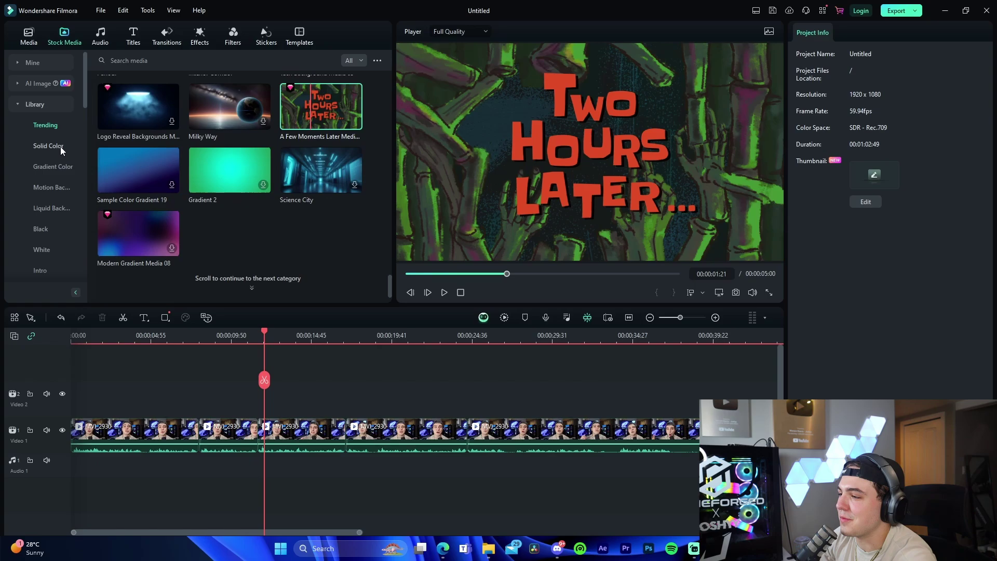
scroll(50, 220, down, 3)
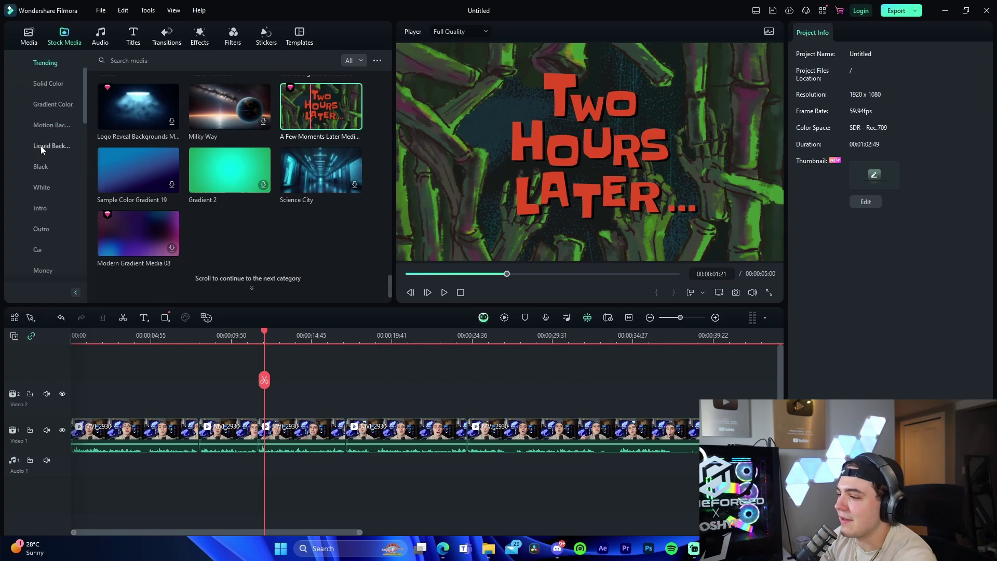
click(41, 210)
scroll(59, 232, down, 5)
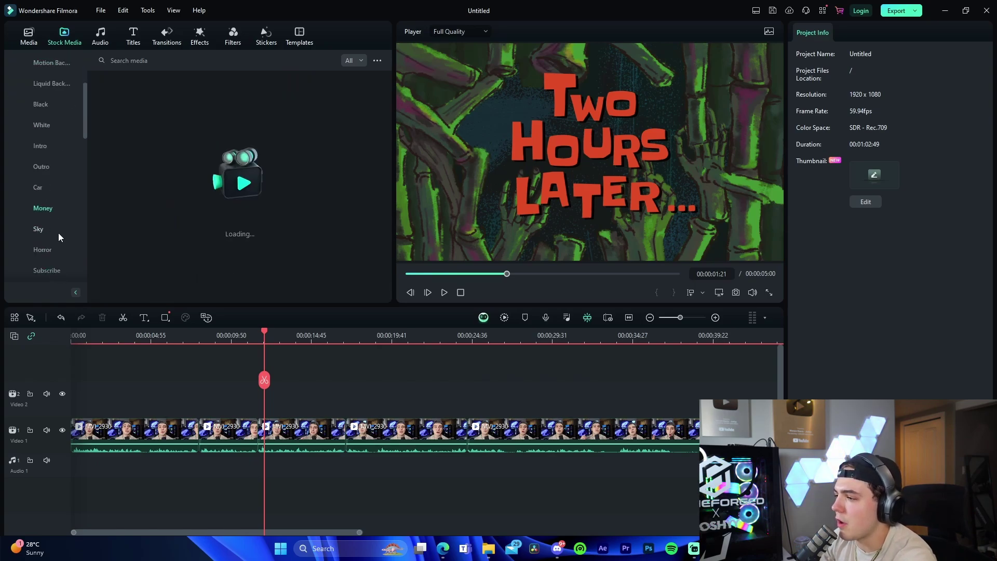
scroll(57, 228, down, 3)
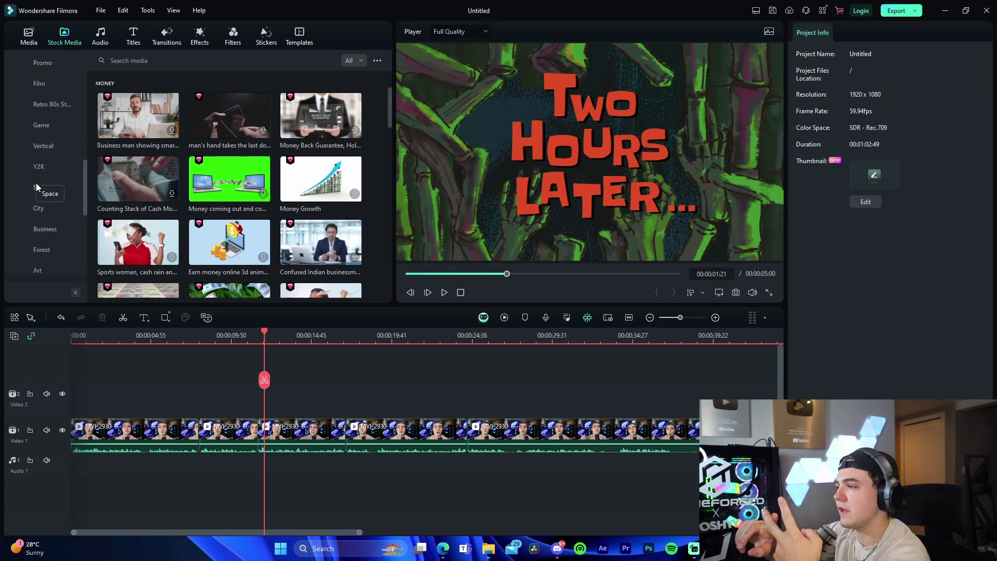
click(101, 37)
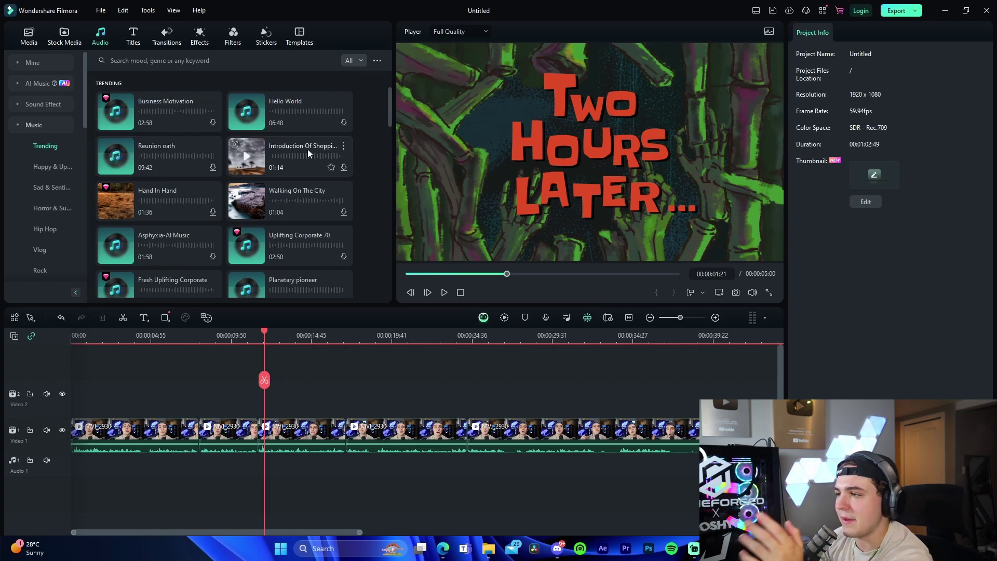
Preview the Hip Hop track Cool Guy-AI Music and add it to Audio 1.
scroll(57, 198, down, 1)
click(57, 166)
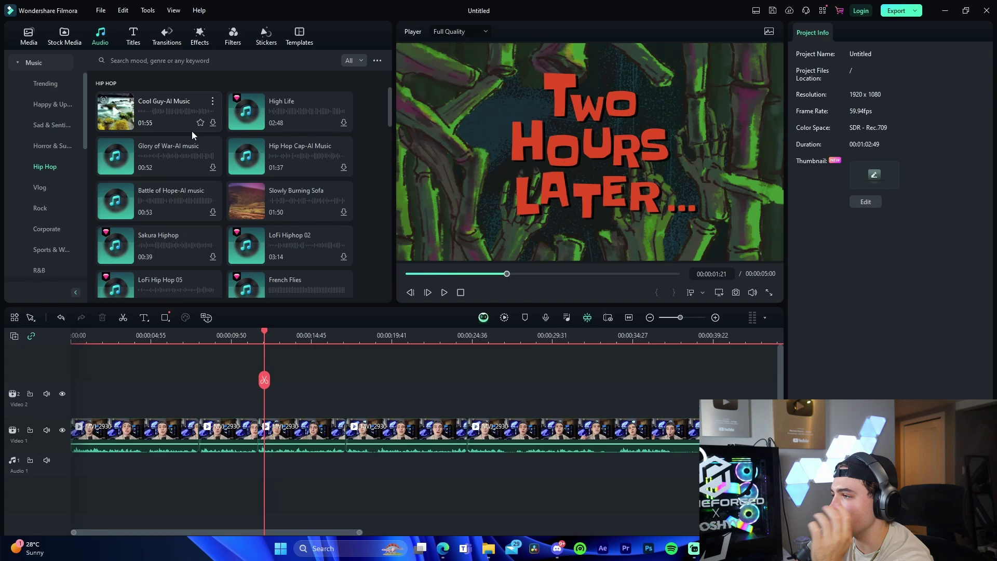
click(114, 116)
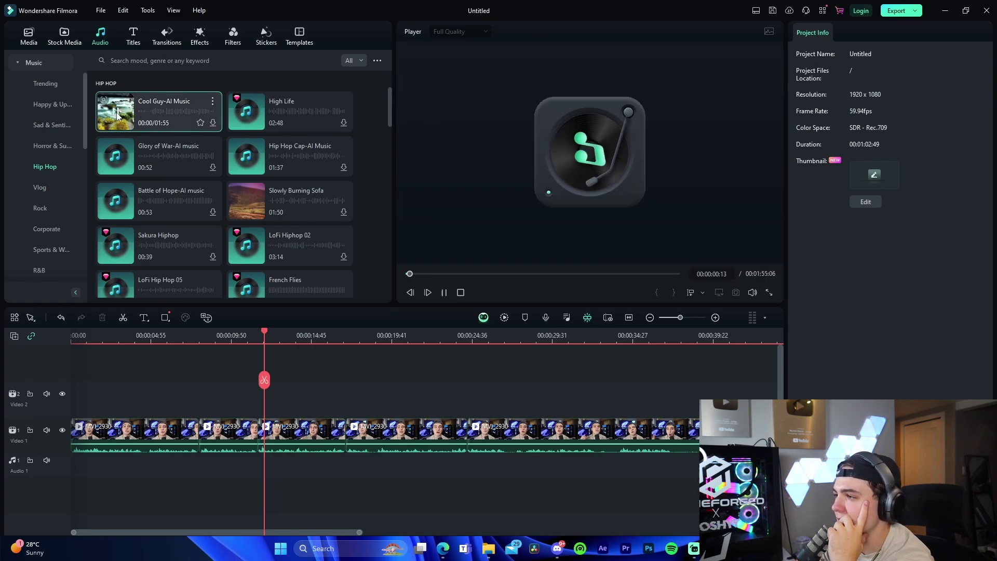
click(158, 111)
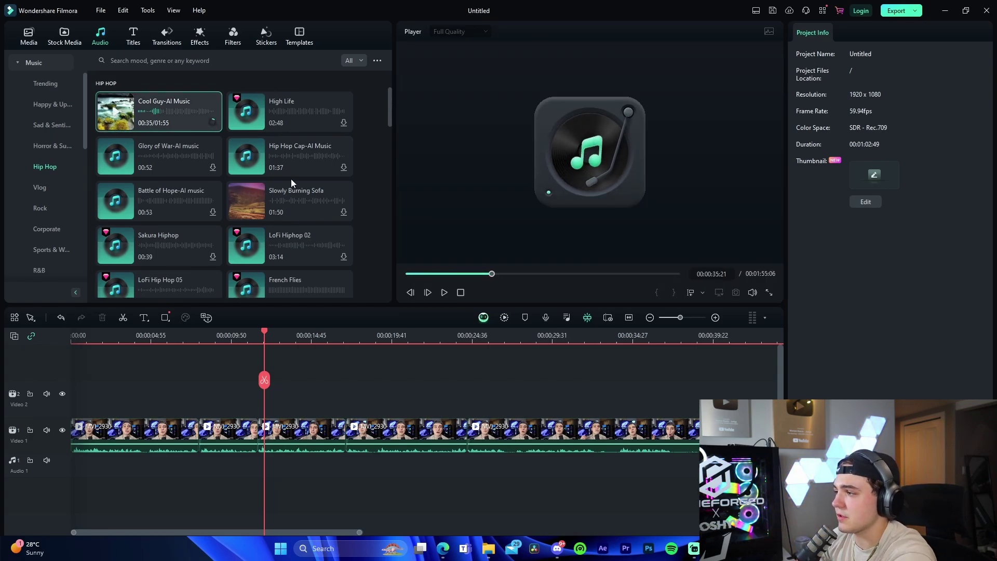
drag(114, 111, 113, 471)
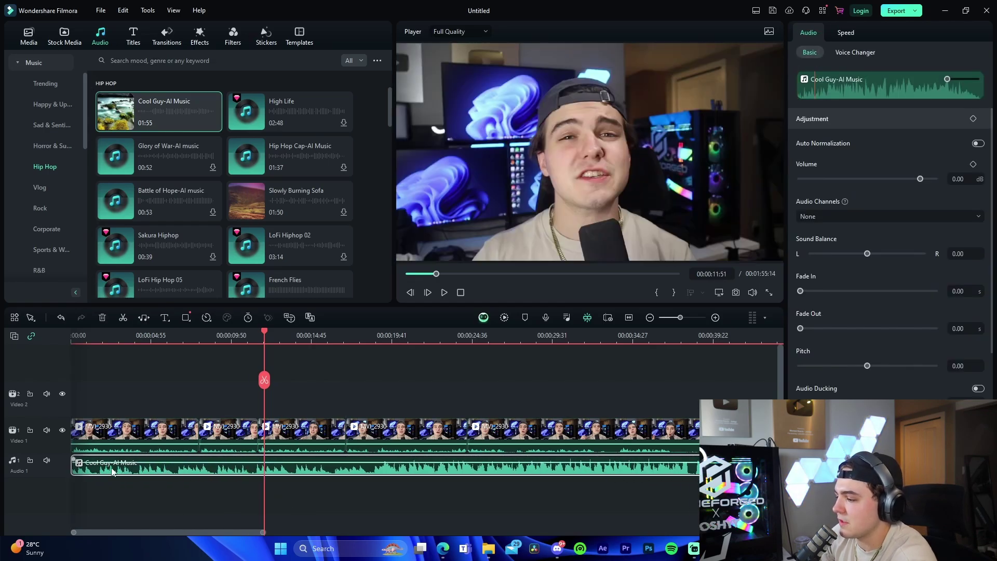
Lower the music volume to -29 dB and play from about 14:30 to check it.
drag(919, 182, 886, 181)
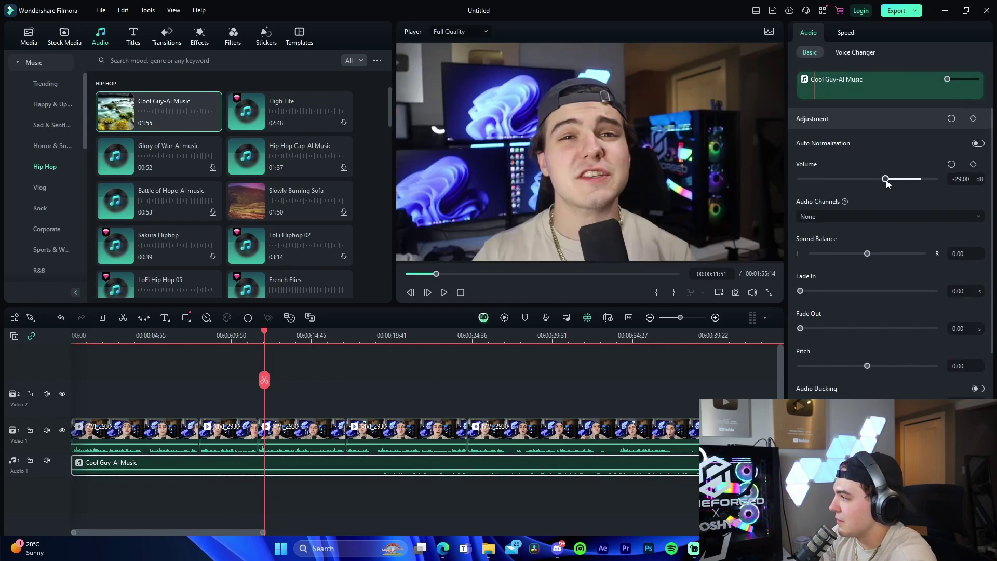
click(332, 480)
click(311, 466)
key(space)
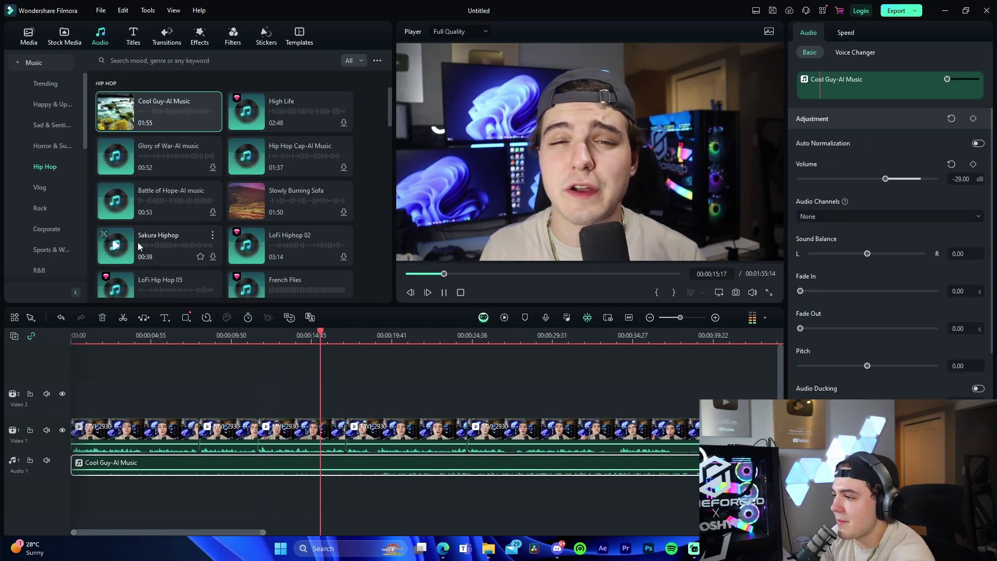
key(space)
Place a Default Title at the very start of the video.
click(133, 37)
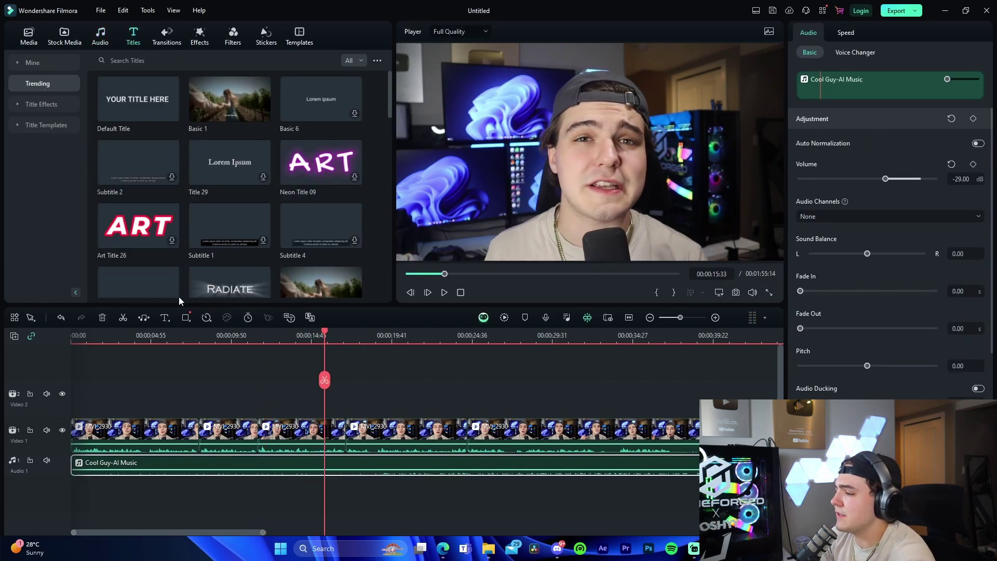
scroll(120, 336, down, 2)
key(Home)
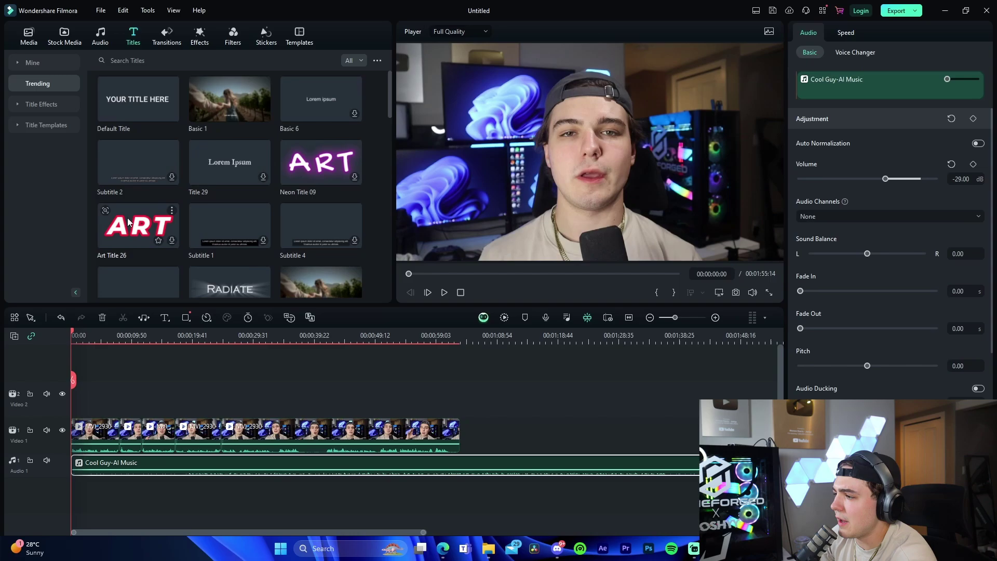
scroll(235, 211, down, 5)
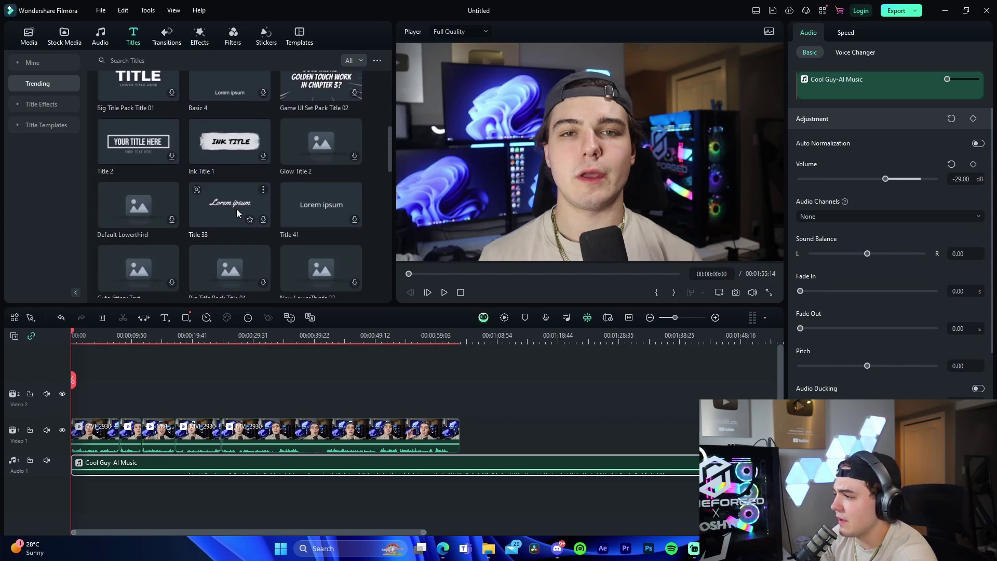
scroll(236, 213, up, 5)
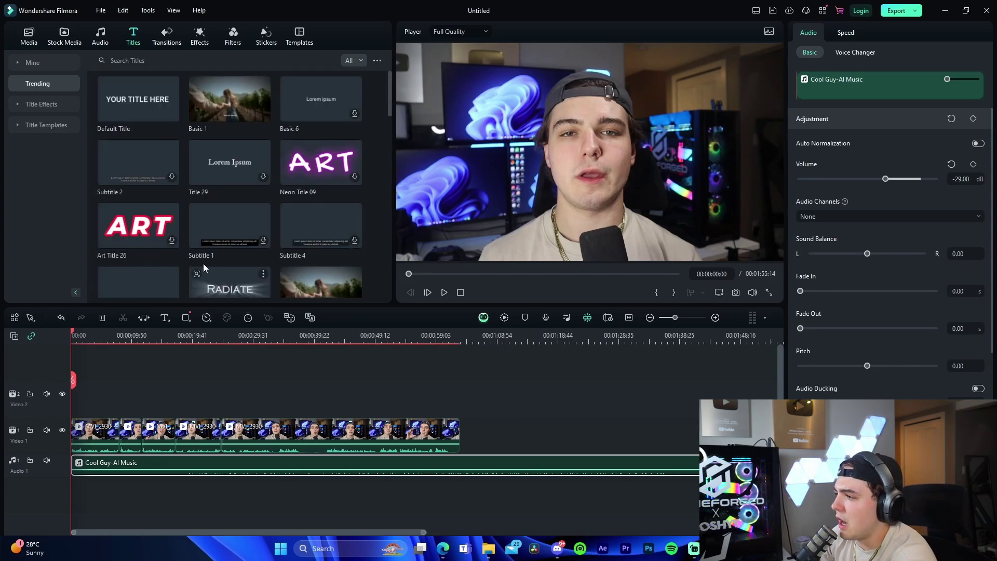
click(172, 114)
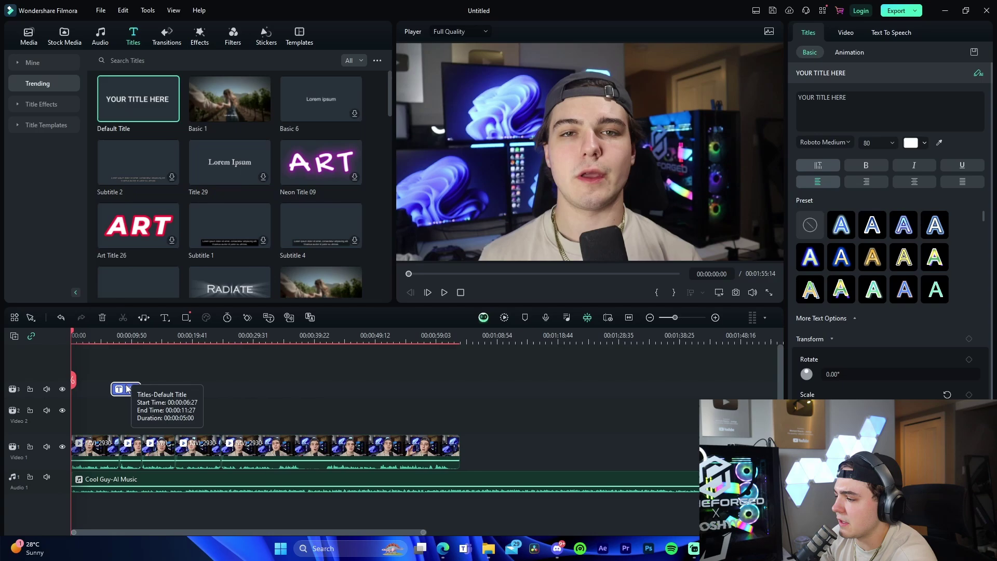
drag(102, 390, 80, 388)
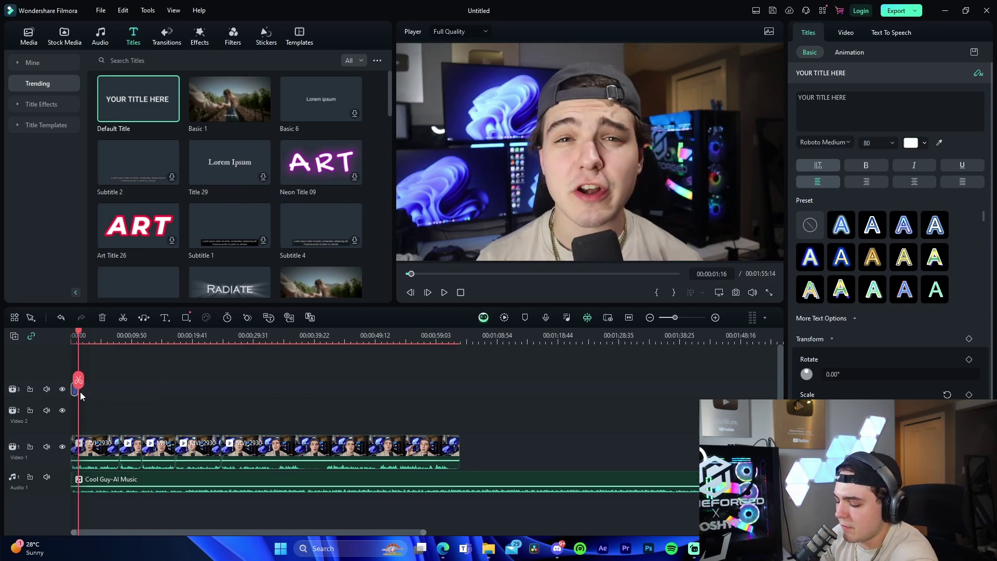
click(83, 395)
drag(77, 329, 87, 340)
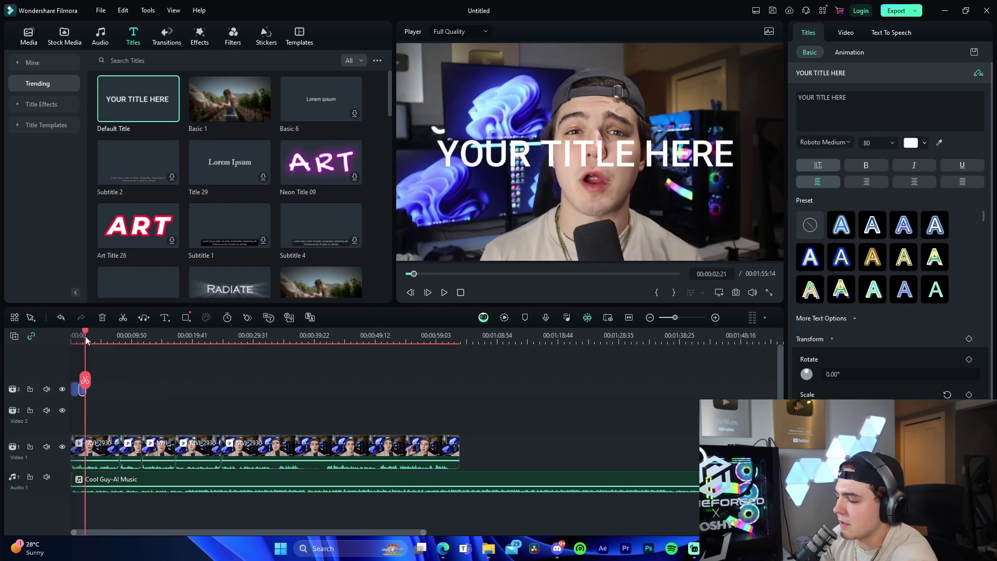
Change the title text to YO and play the video to check it.
double_click(502, 184)
text(YO)
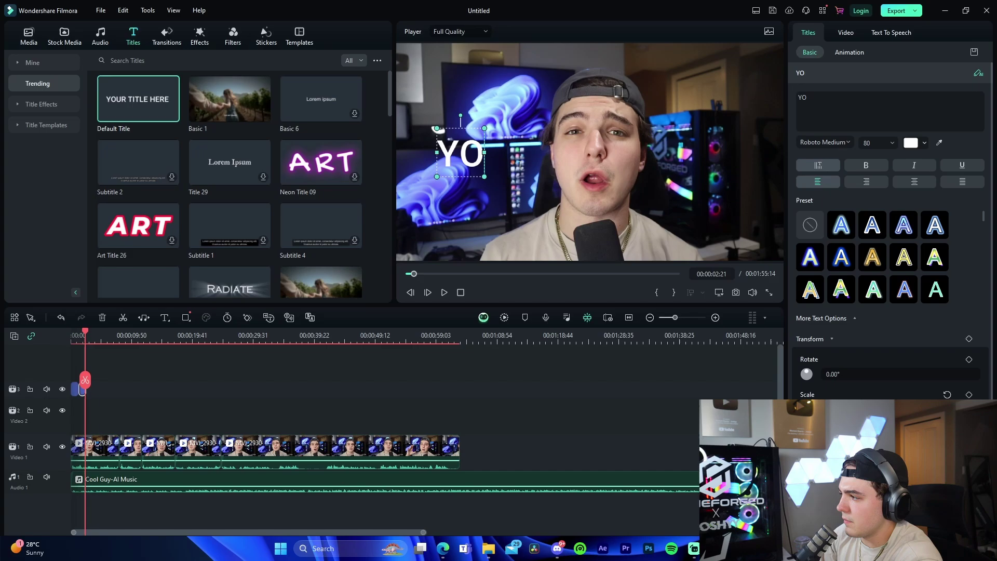
click(74, 339)
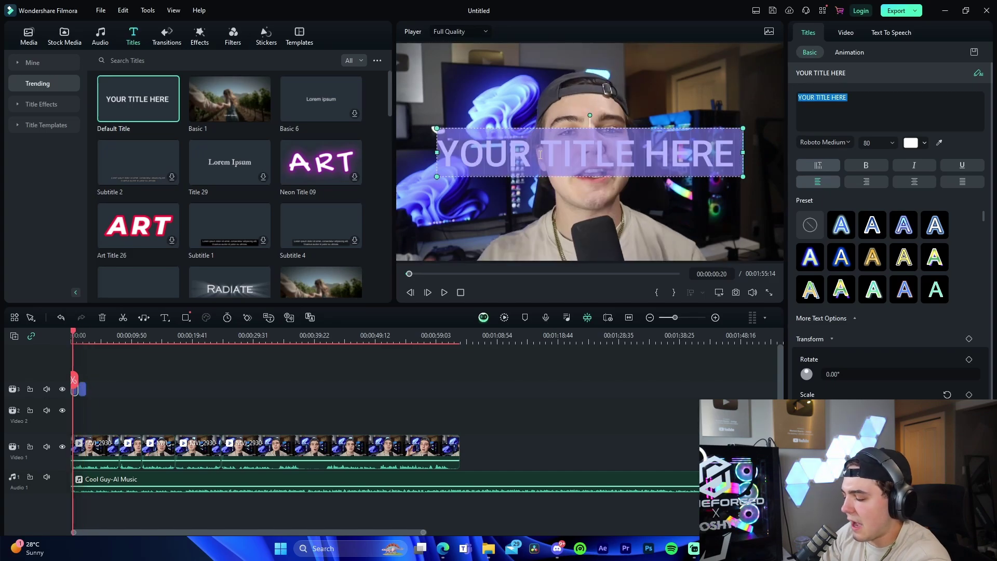
text(GUYS)
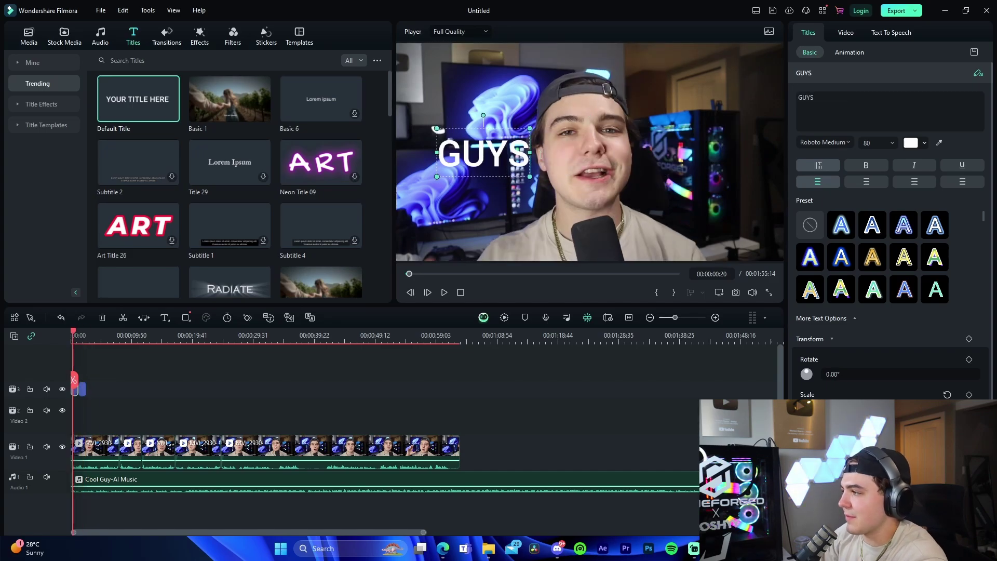
click(171, 422)
key(space)
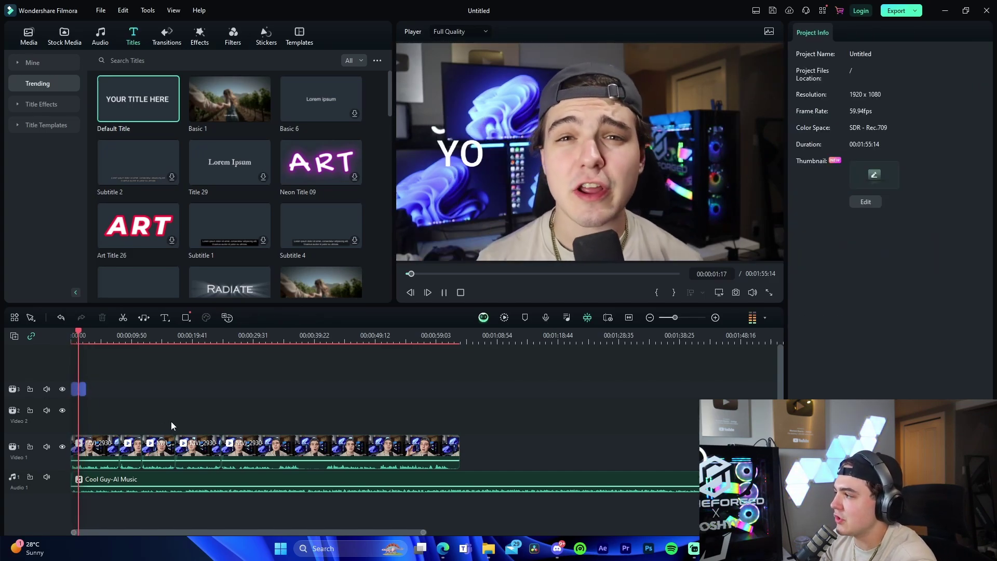
Bring up the save prompt and cancel it without saving.
key(ctrl+s)
click(466, 263)
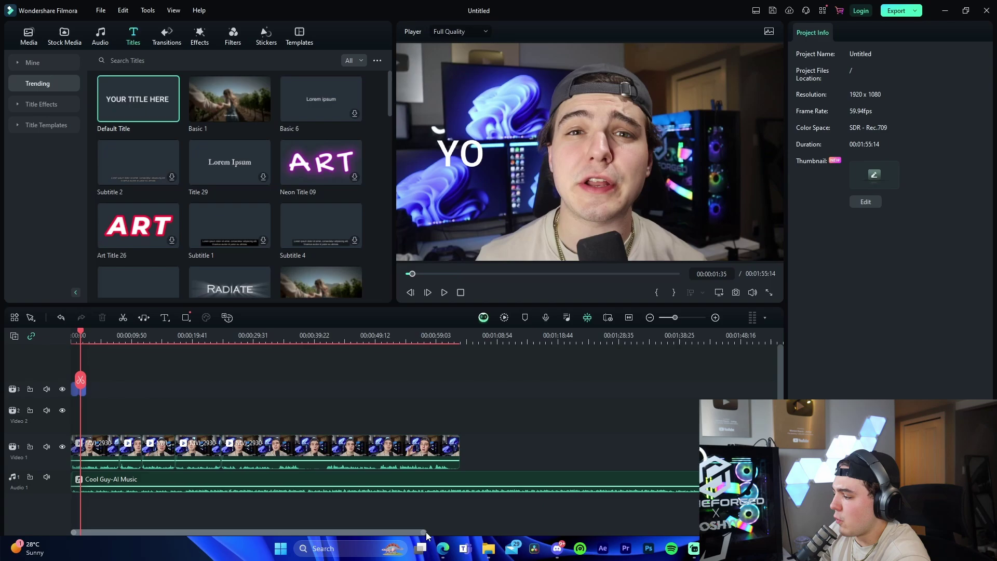
drag(426, 532, 346, 532)
Place the businessman stock clip on Video 2 and trim off its start.
click(78, 44)
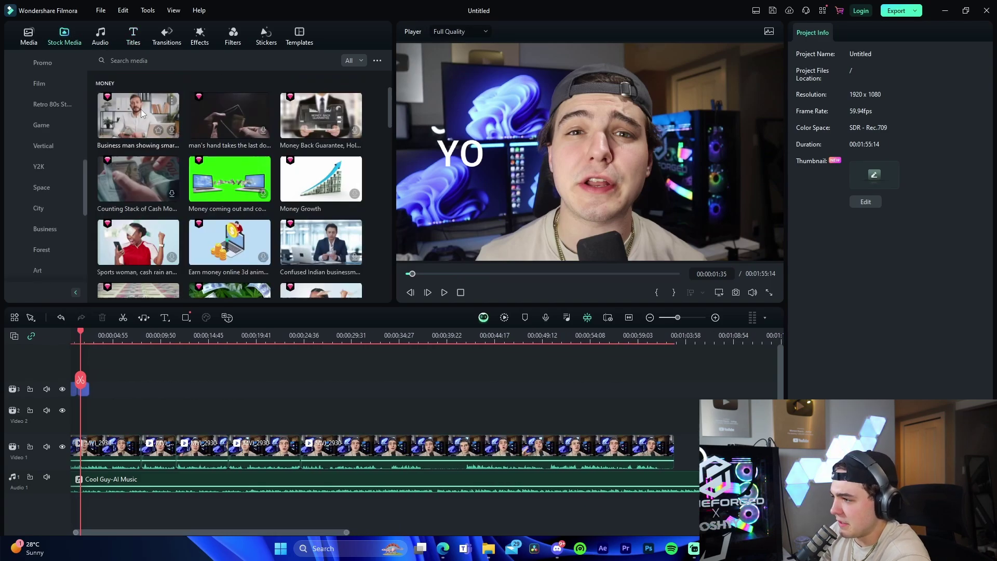
drag(138, 115, 96, 416)
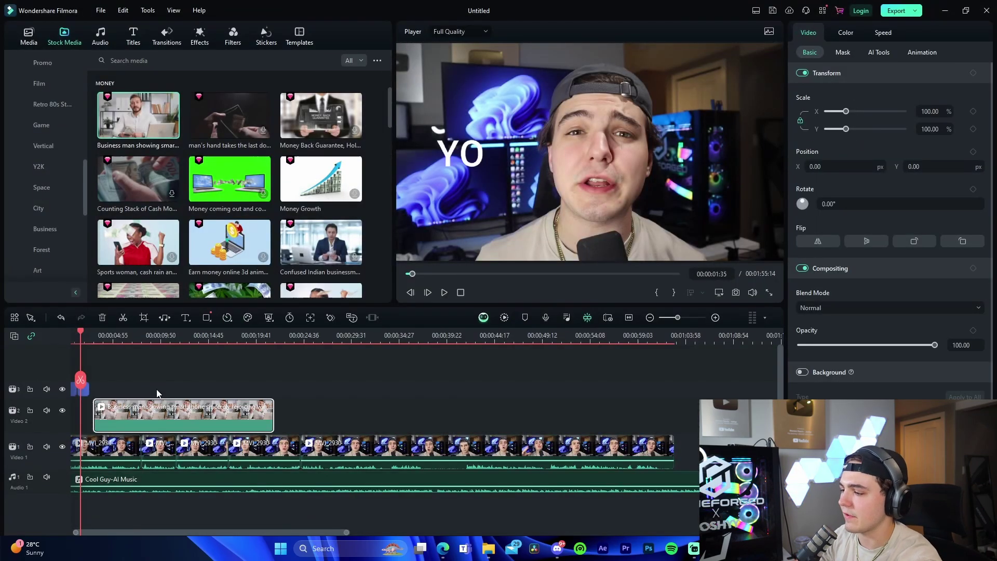
drag(94, 423, 188, 429)
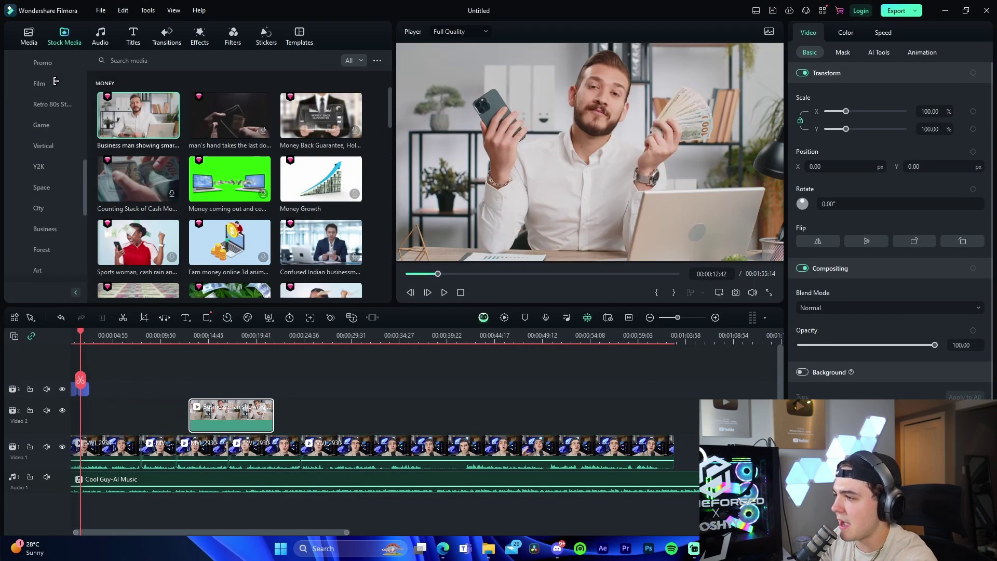
Add a Dissolve transition to the stock clip's start and play it back.
click(167, 36)
drag(139, 117, 205, 415)
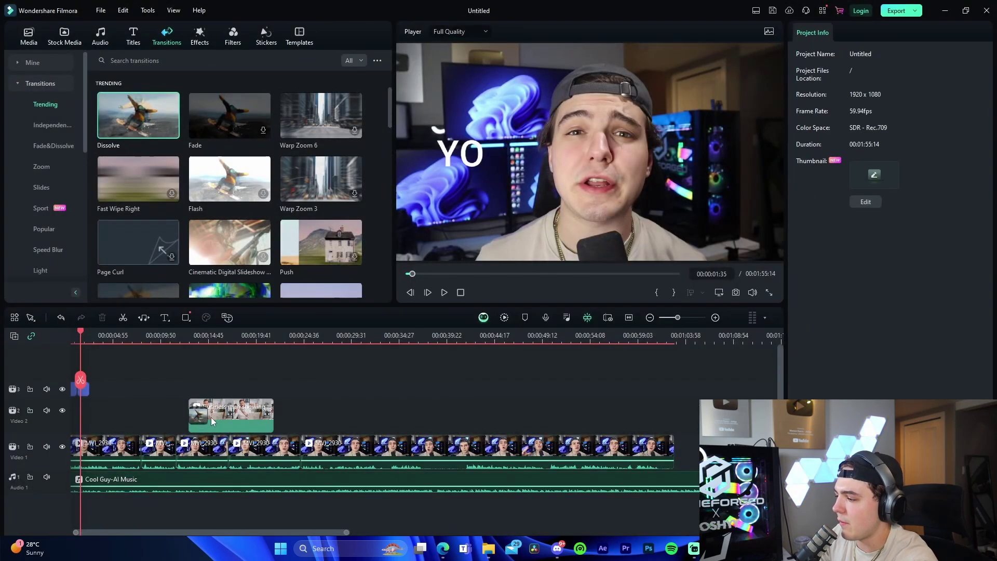
click(196, 415)
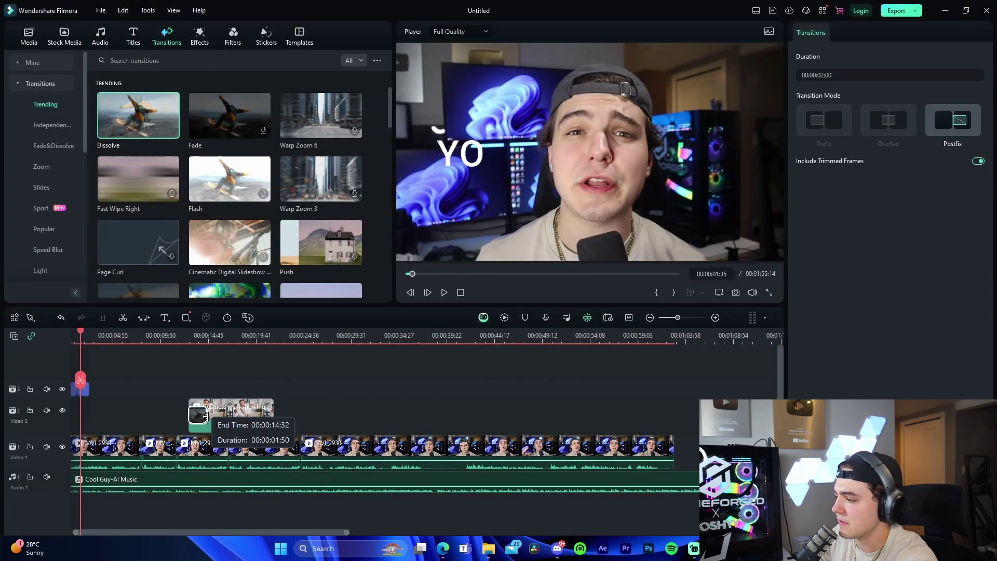
click(182, 337)
key(space)
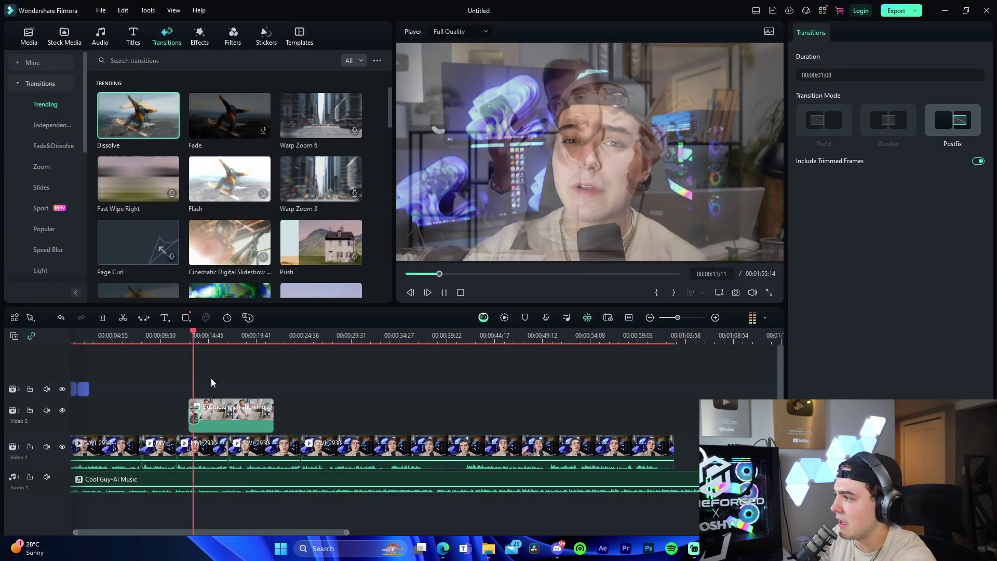
click(181, 420)
drag(182, 335, 193, 413)
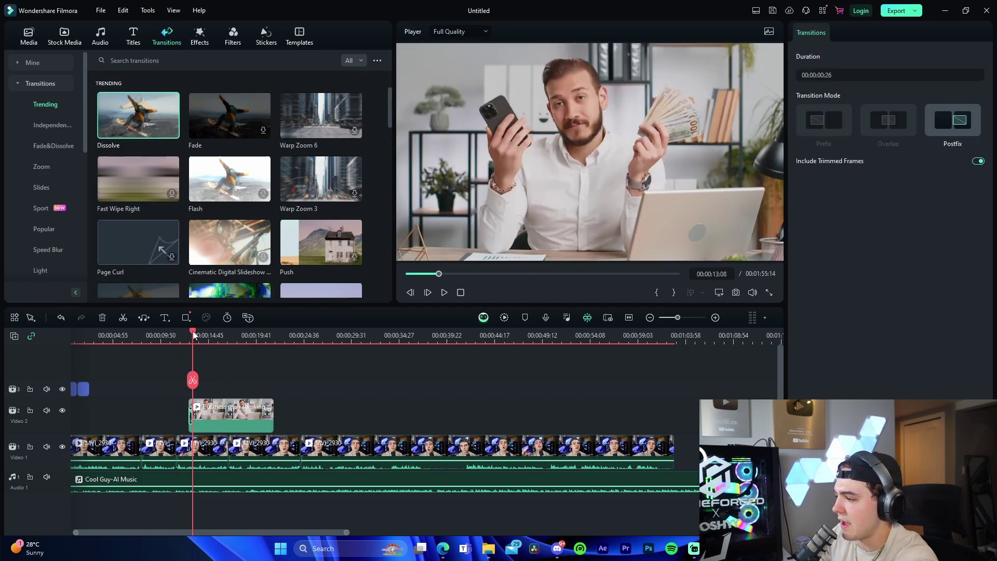
drag(193, 335, 196, 336)
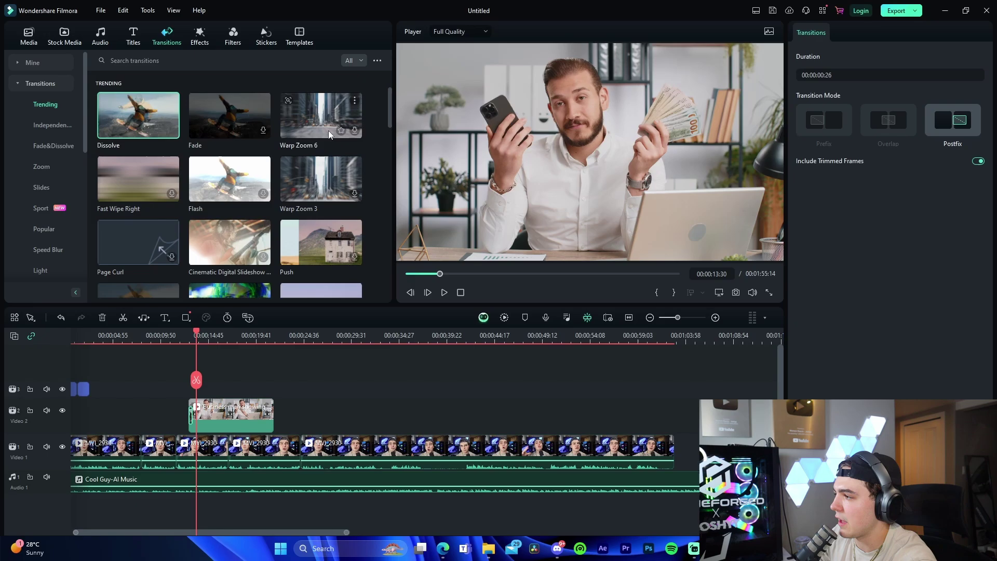
Replace the Dissolve with the Warp Zoom 6 transition and scrub through it.
drag(309, 130, 196, 414)
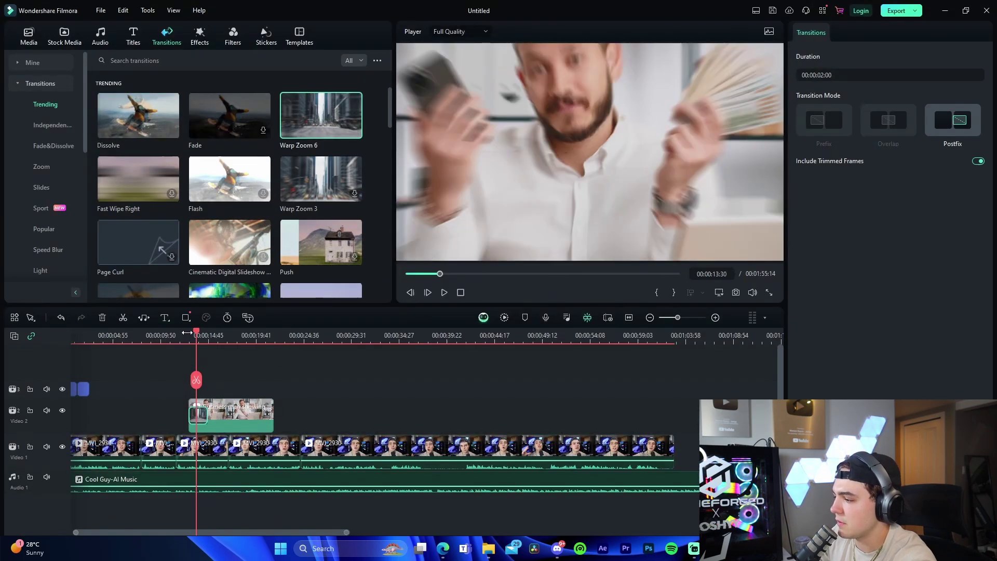
drag(196, 335, 191, 333)
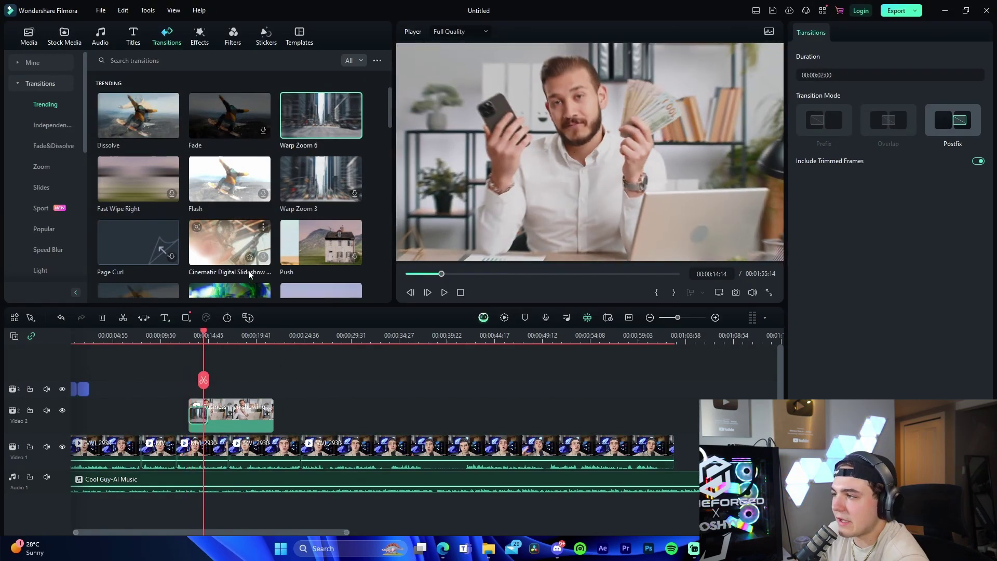
click(199, 37)
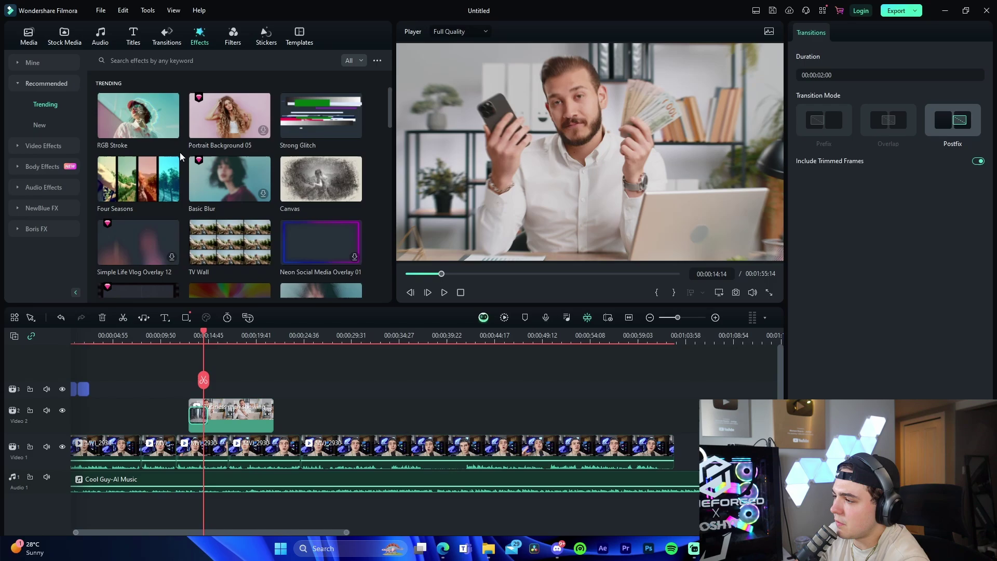
Apply the RGB Stroke effect to the stock clip, then try Strong Glitch and undo it.
mouse_move(151, 124)
mouse_down()
mouse_move(214, 415)
mouse_move(281, 355)
mouse_move(255, 258)
mouse_up()
mouse_move(343, 117)
mouse_down()
mouse_move(271, 416)
mouse_move(252, 419)
mouse_move(250, 328)
mouse_up()
drag(353, 100, 220, 388)
key(ctrl+z)
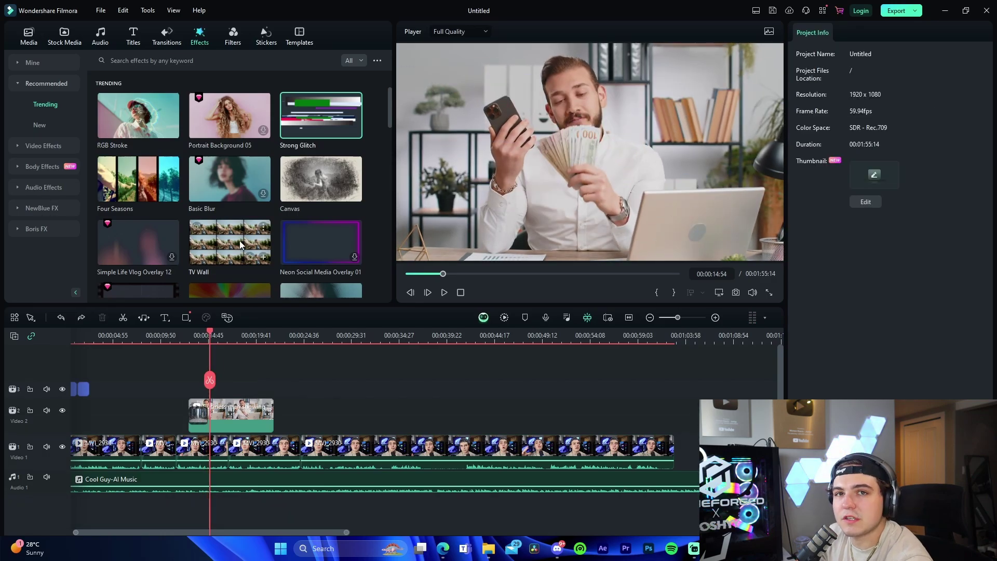
Browse the Zoom, Opening & Closing and Border video effect categories.
scroll(241, 238, down, 3)
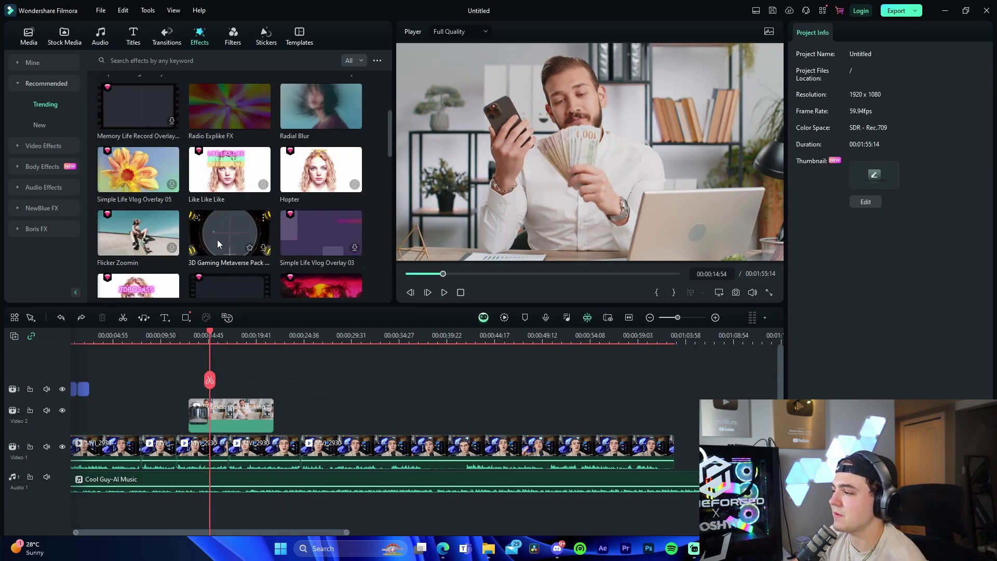
scroll(294, 235, down, 10)
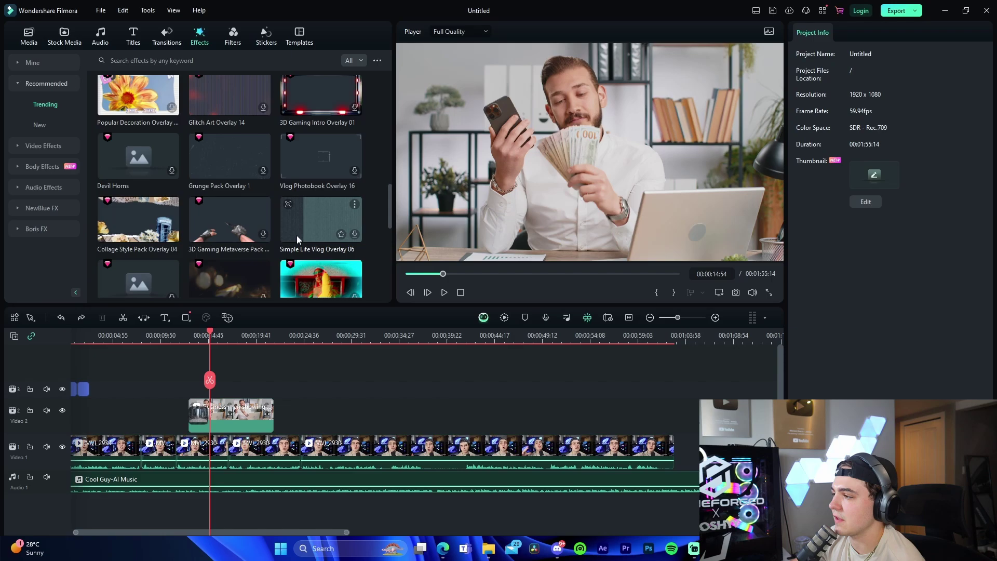
scroll(296, 226, up, 5)
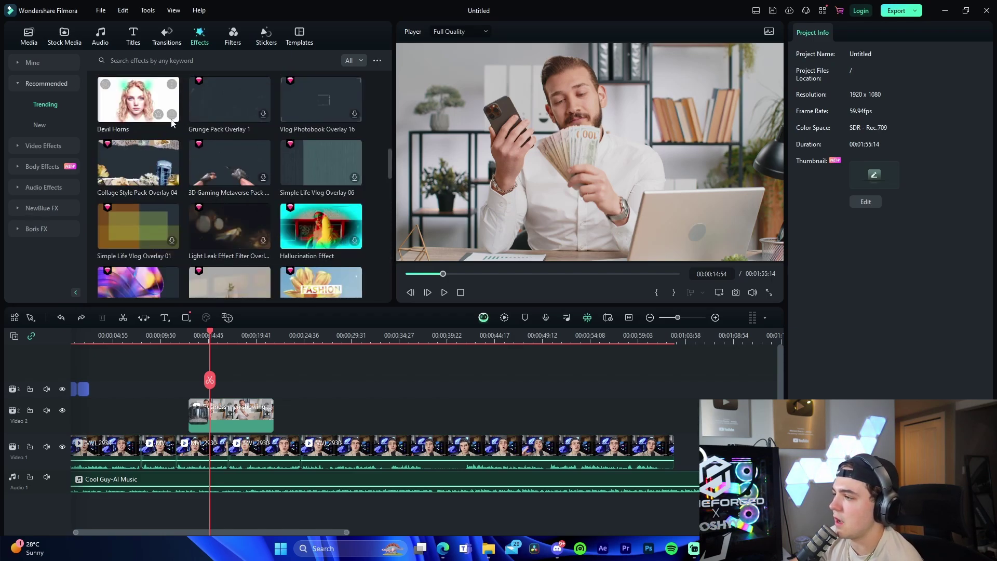
scroll(323, 144, down, 2)
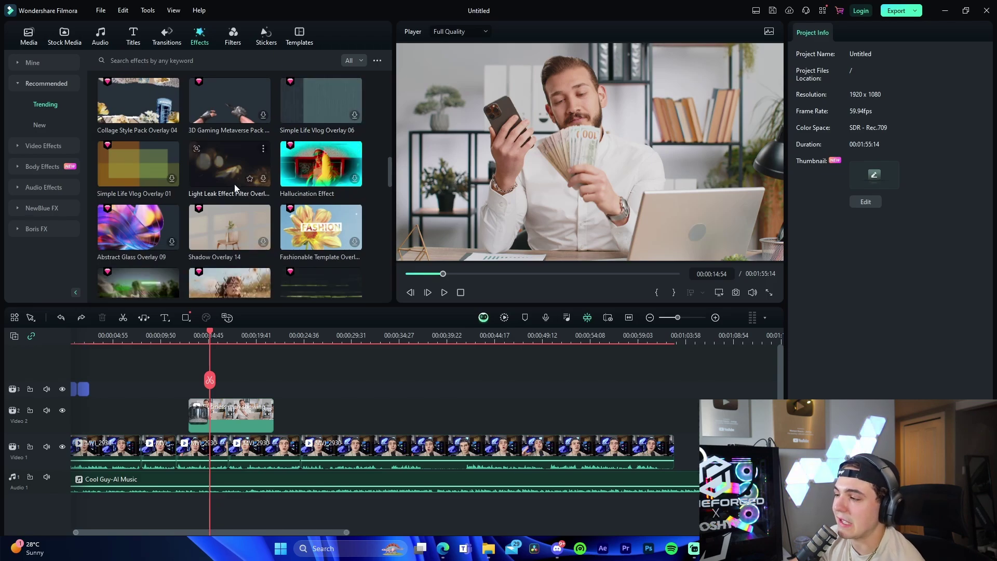
scroll(208, 187, down, 2)
click(19, 146)
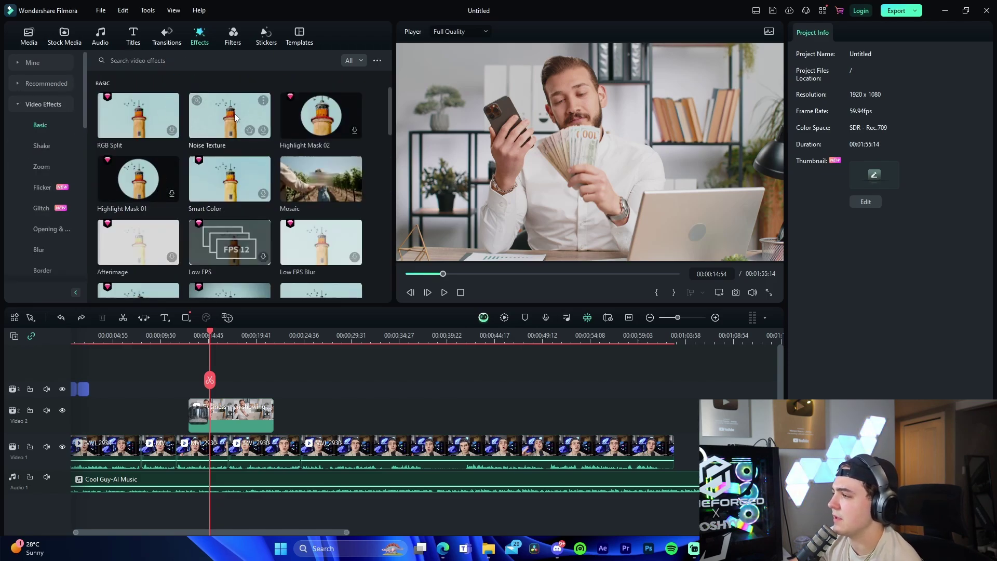
click(45, 165)
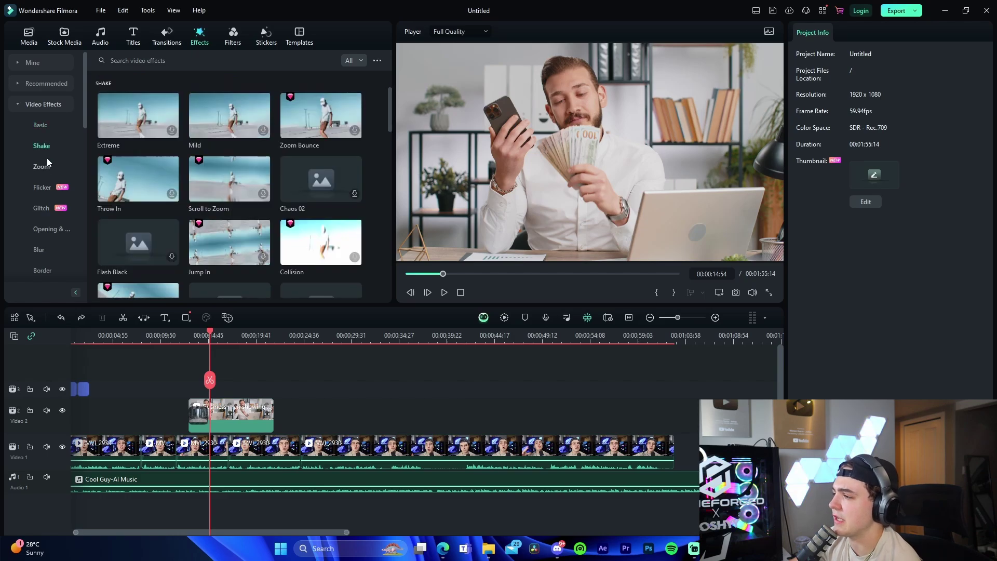
click(60, 230)
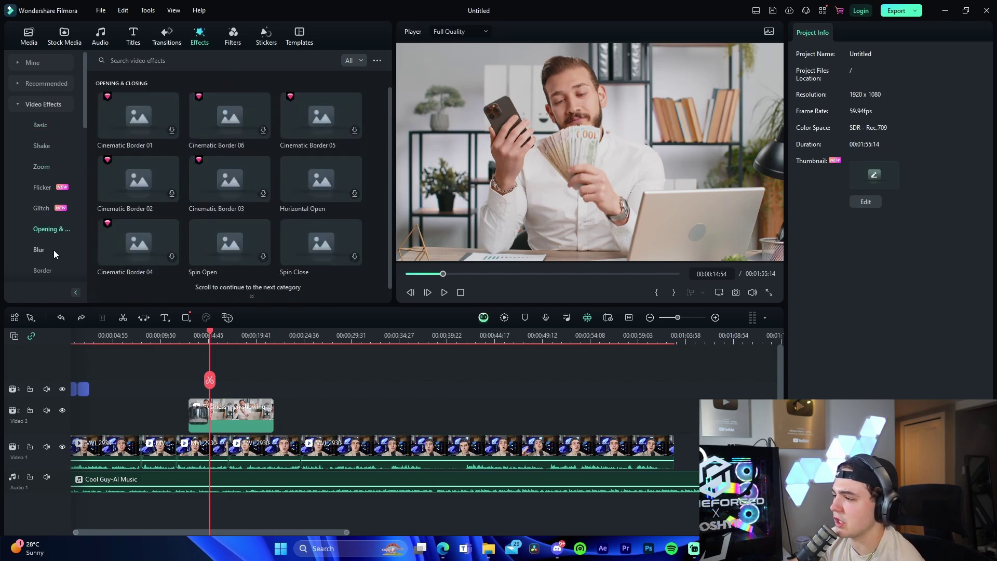
click(52, 271)
scroll(54, 230, down, 5)
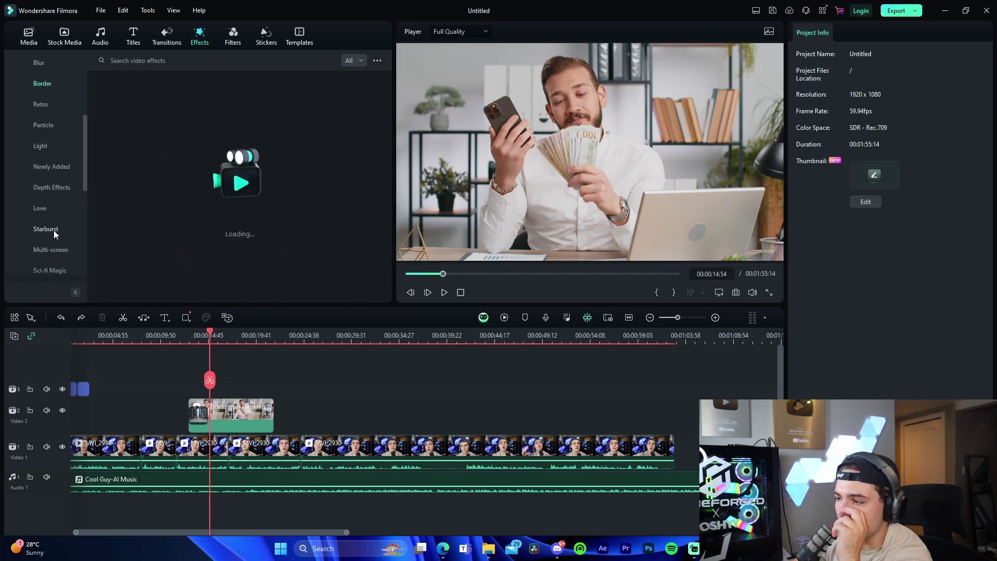
scroll(54, 229, down, 3)
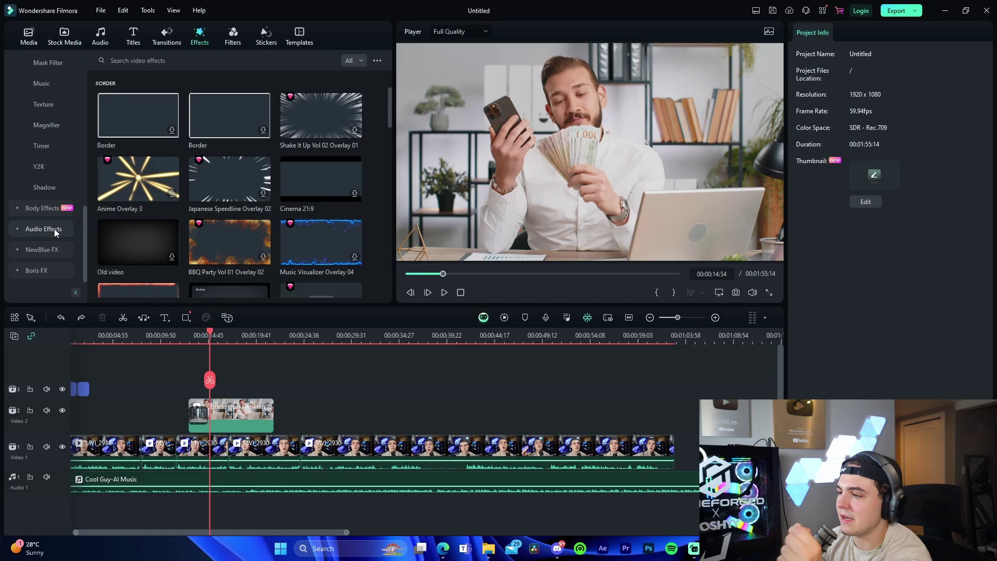
Look through Body Effects > Mask, NewBlue FX and Boris FX Blur and Stylize, then show Filters.
click(26, 208)
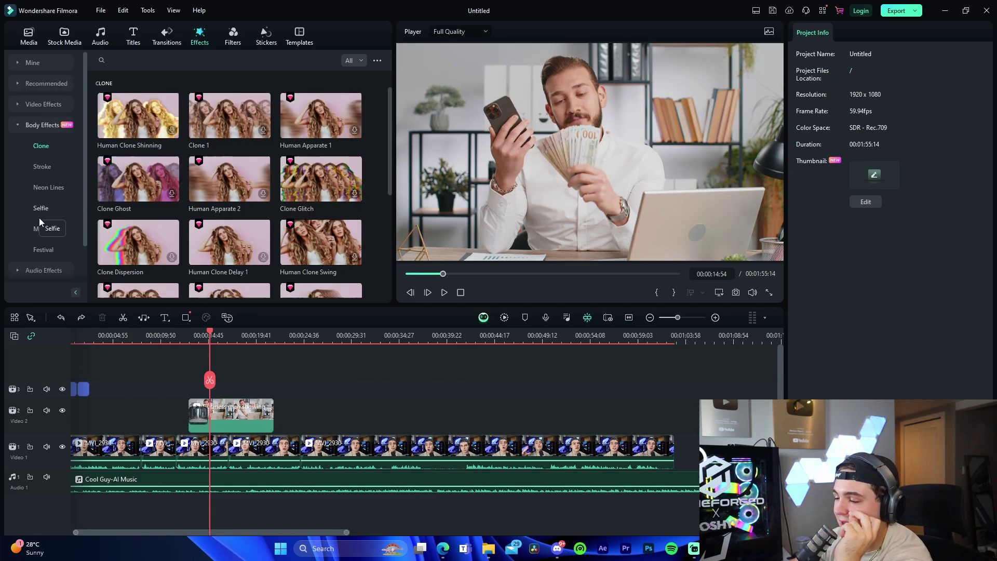
click(39, 219)
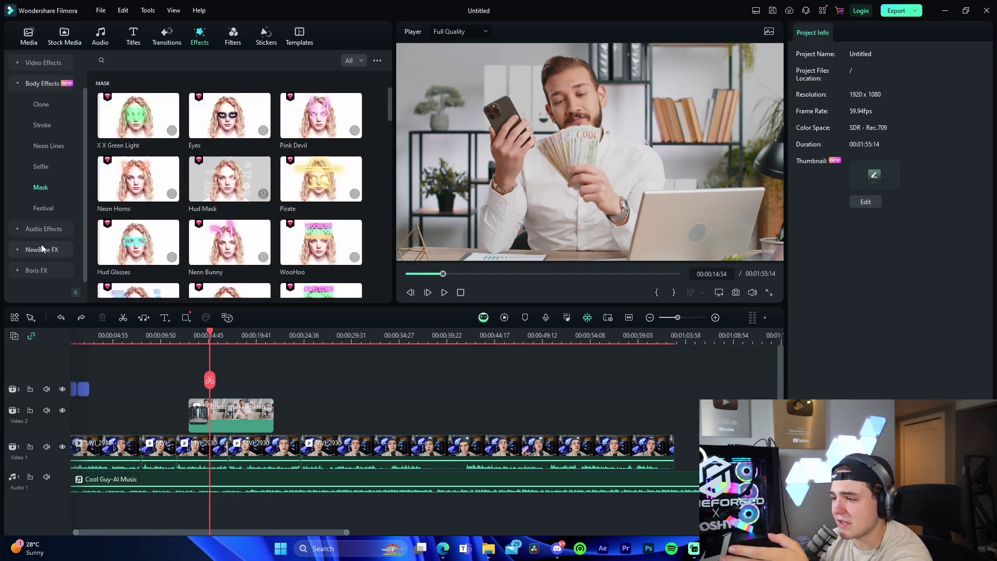
click(22, 246)
click(32, 187)
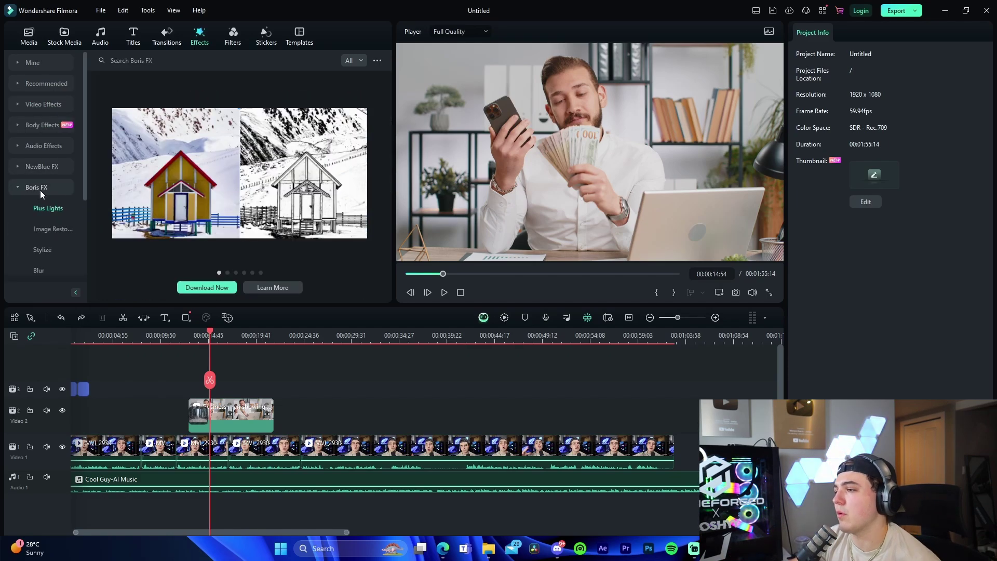
click(53, 269)
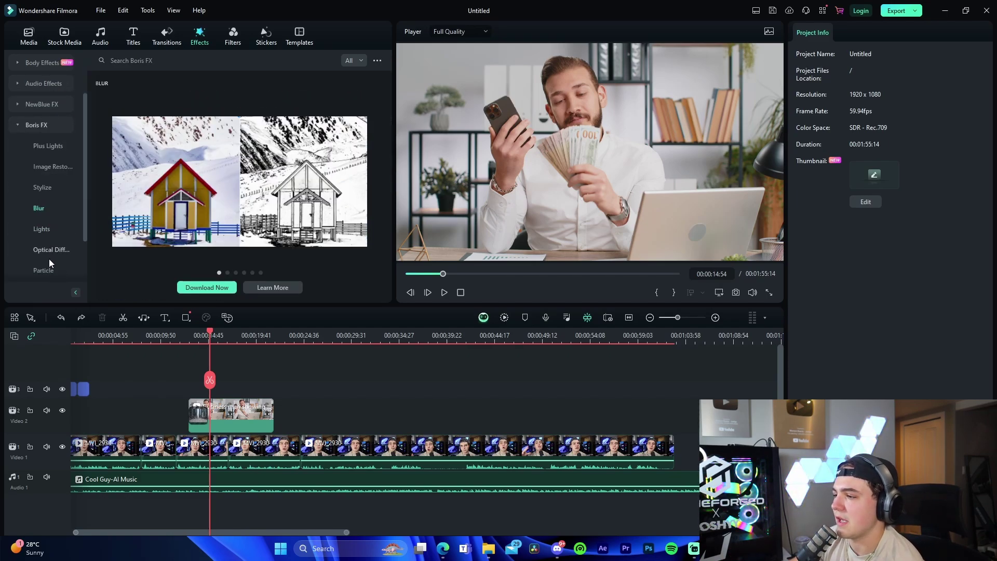
click(42, 187)
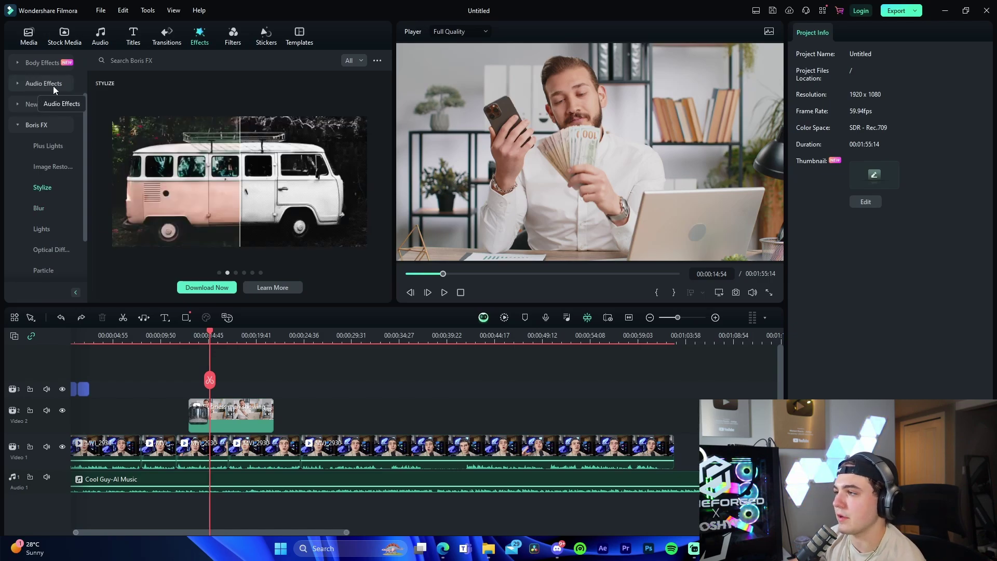
click(233, 36)
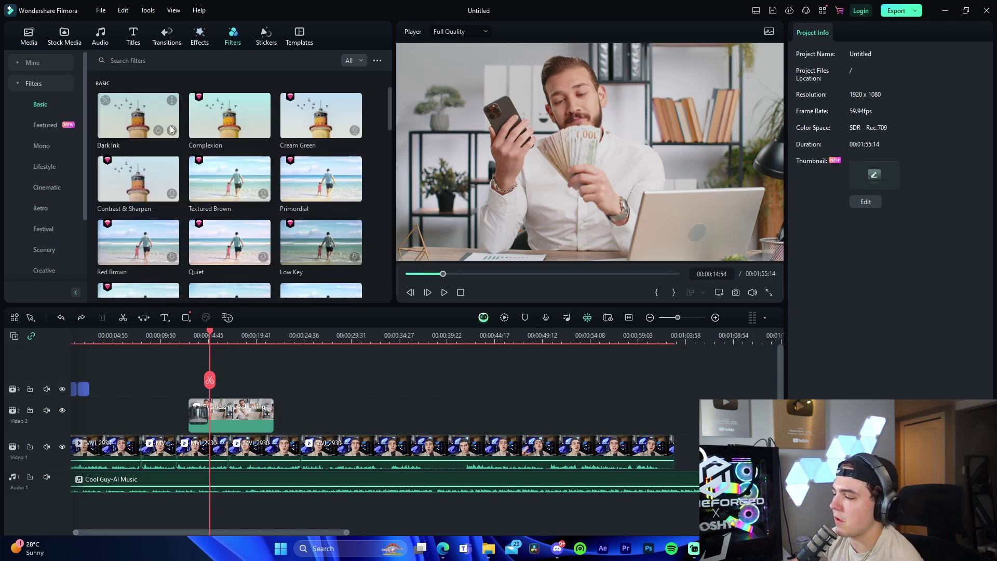
Drag the Dark Ink, Textured Brown and Quiet filters onto the Video 2 stock clip, then show Stickers.
mouse_move(171, 129)
mouse_down()
mouse_move(275, 319)
mouse_move(234, 405)
mouse_move(223, 398)
mouse_up()
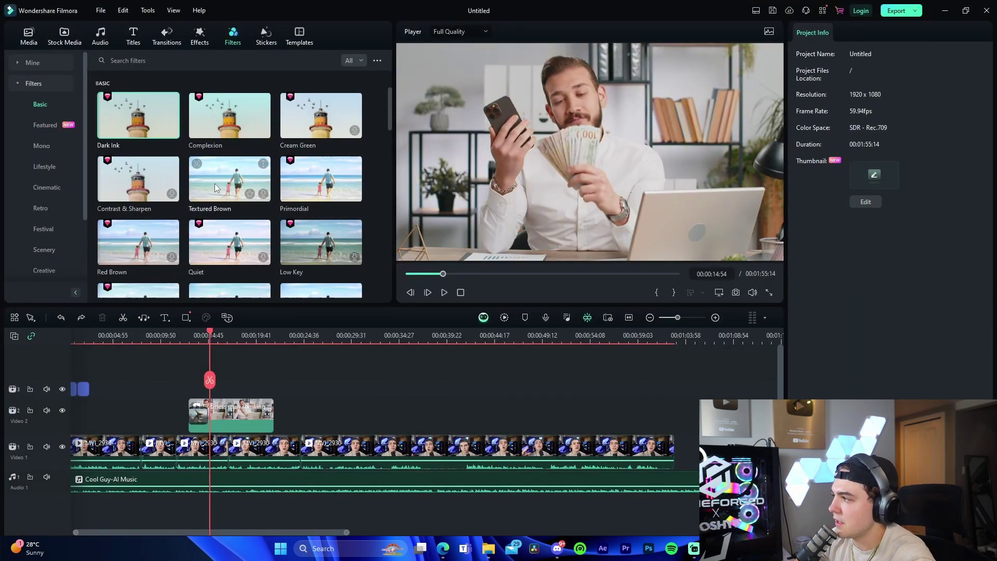
drag(217, 188, 232, 411)
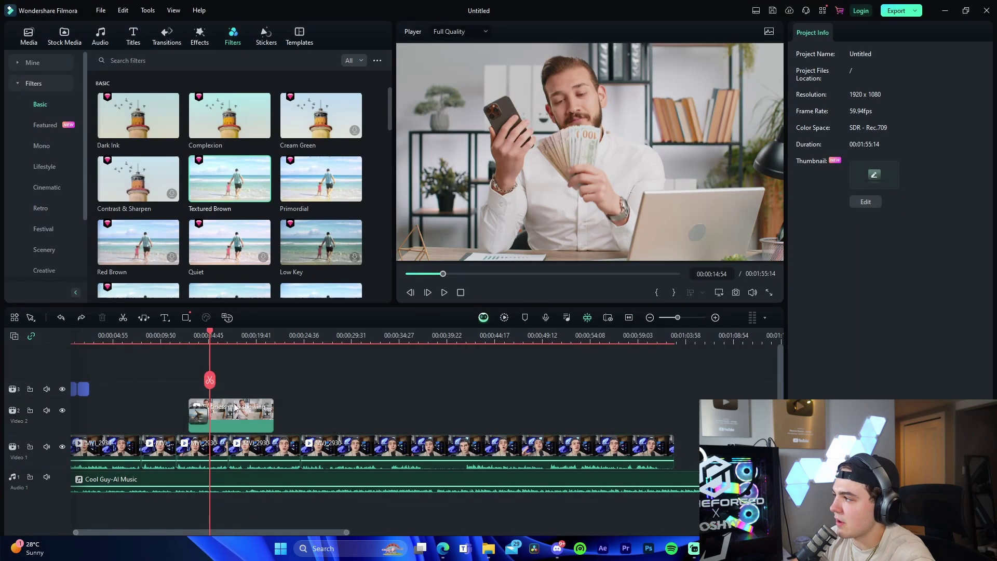
scroll(255, 226, down, 2)
drag(211, 179, 223, 413)
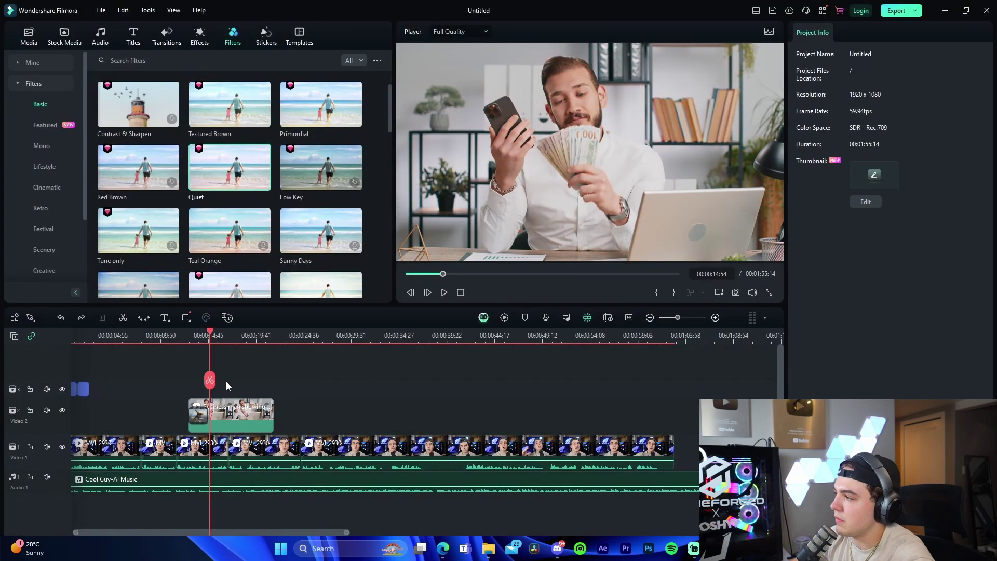
click(266, 35)
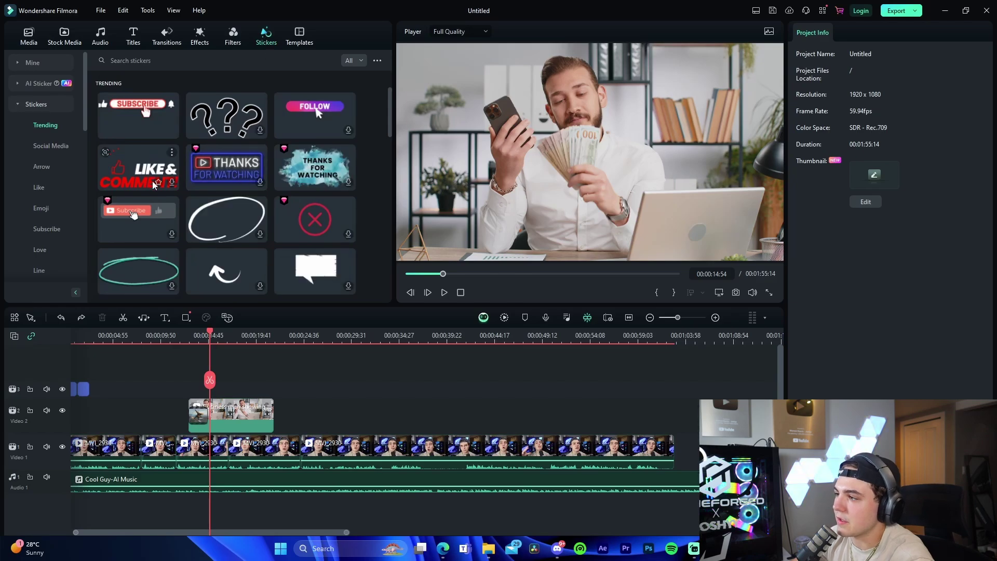
Preview a Like & Comment sticker on the upper track, then undo it.
drag(152, 181, 307, 369)
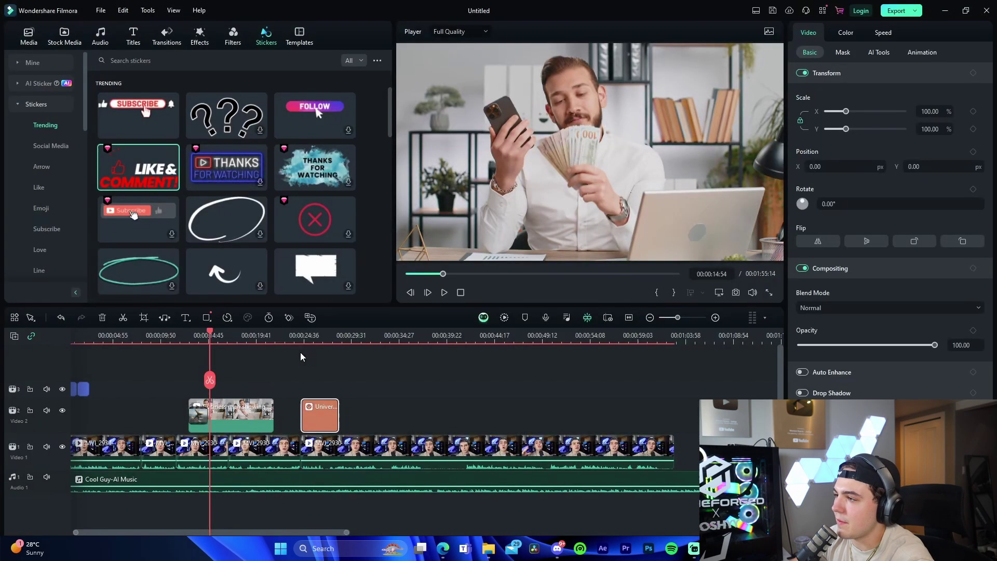
click(305, 336)
key(space)
key(space)
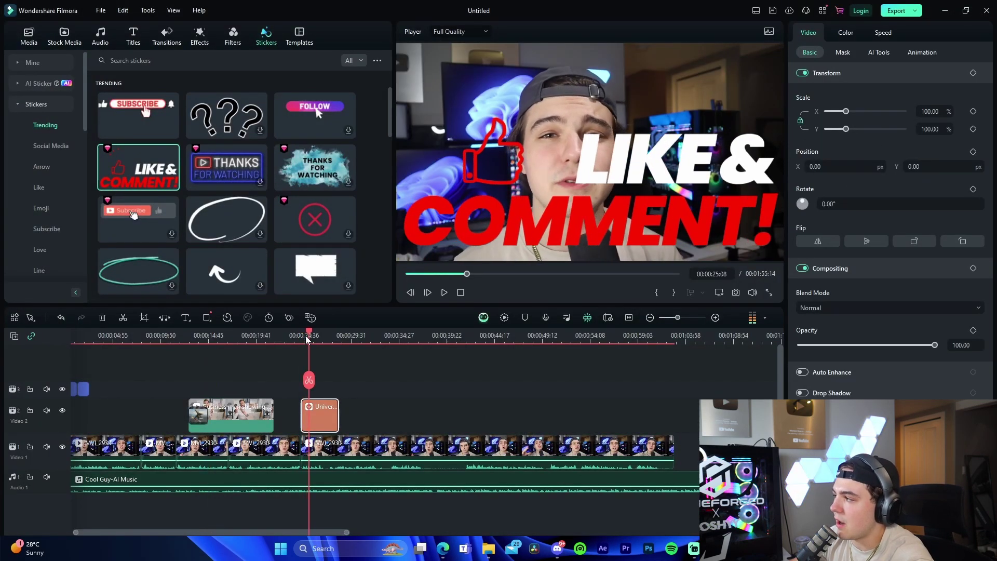
key(ctrl+z)
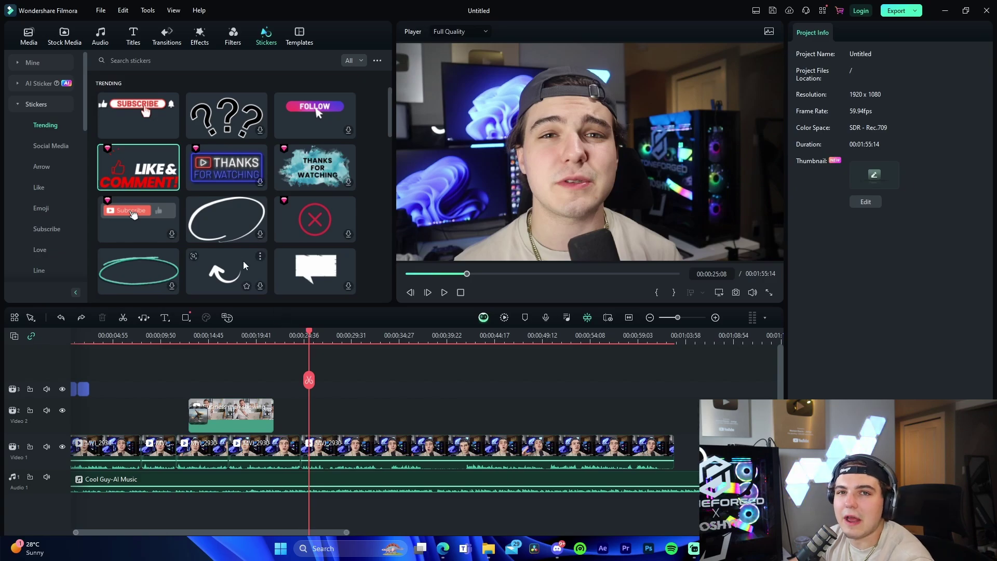
Browse the Subscribe, Love and Social Media sticker categories.
click(54, 227)
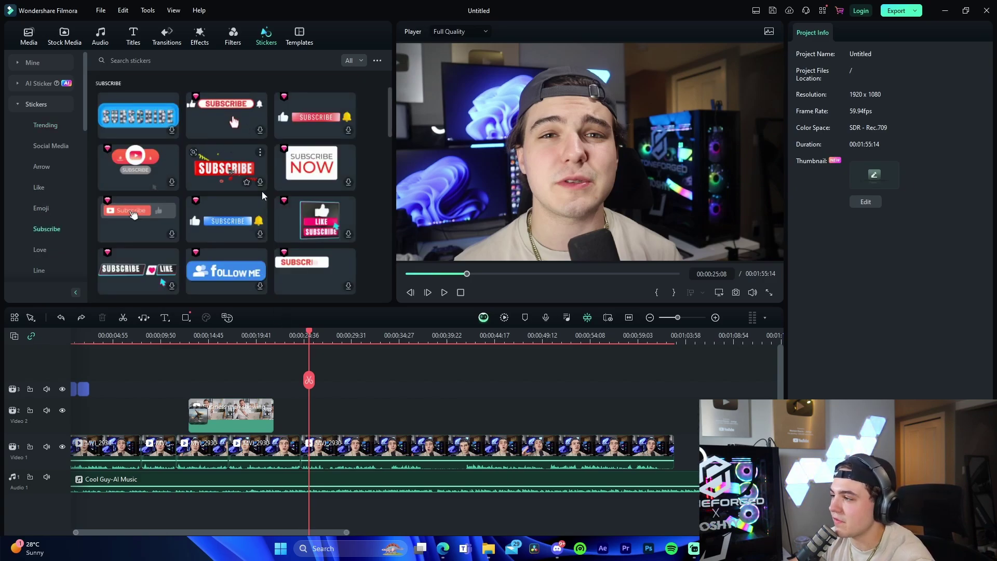
click(46, 250)
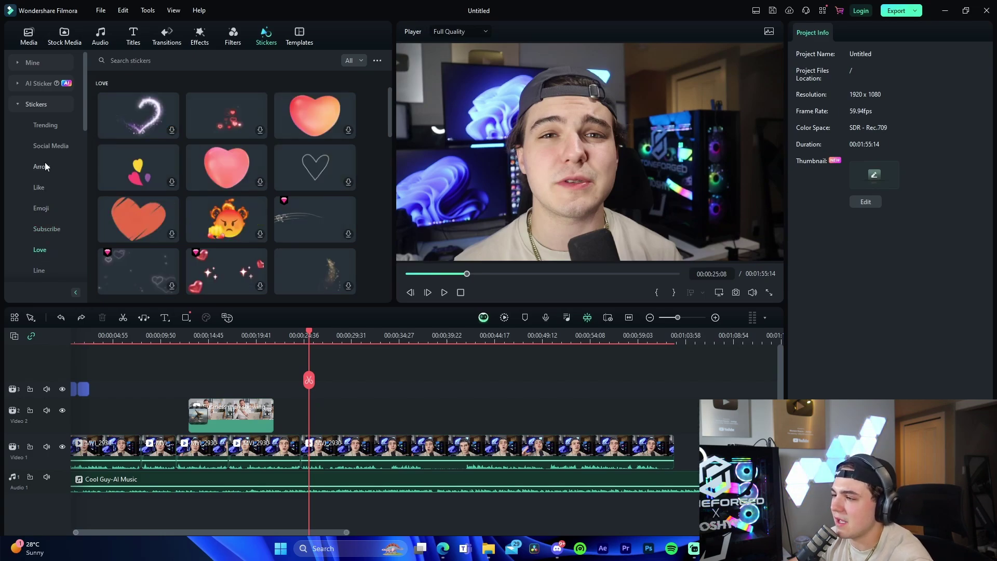
click(60, 147)
scroll(237, 222, down, 3)
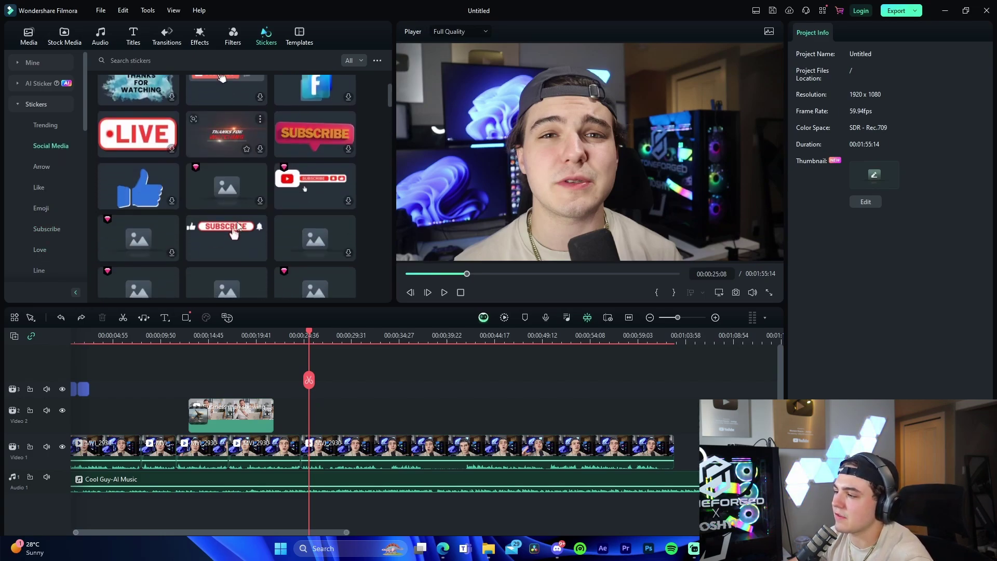
scroll(239, 217, down, 3)
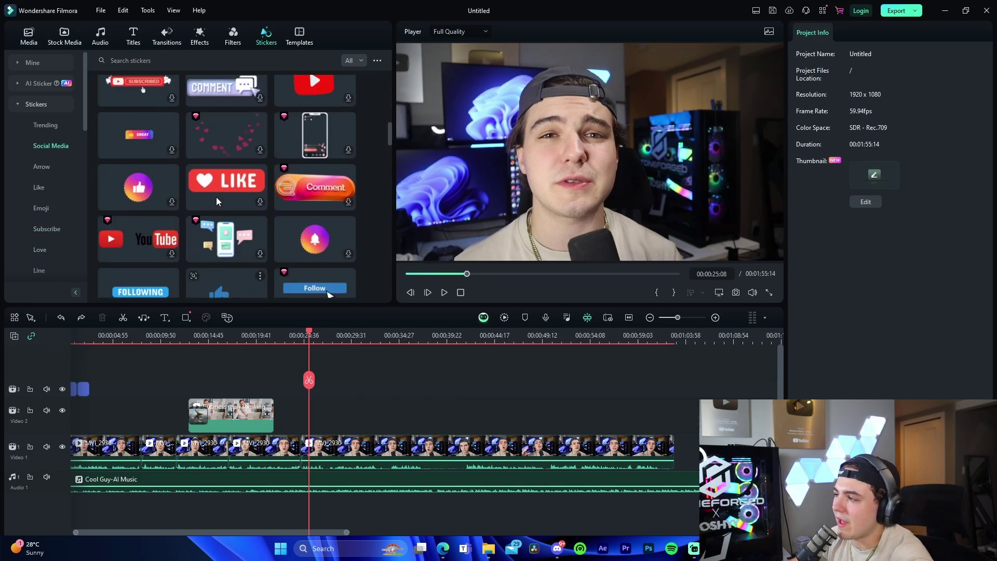
scroll(308, 180, down, 5)
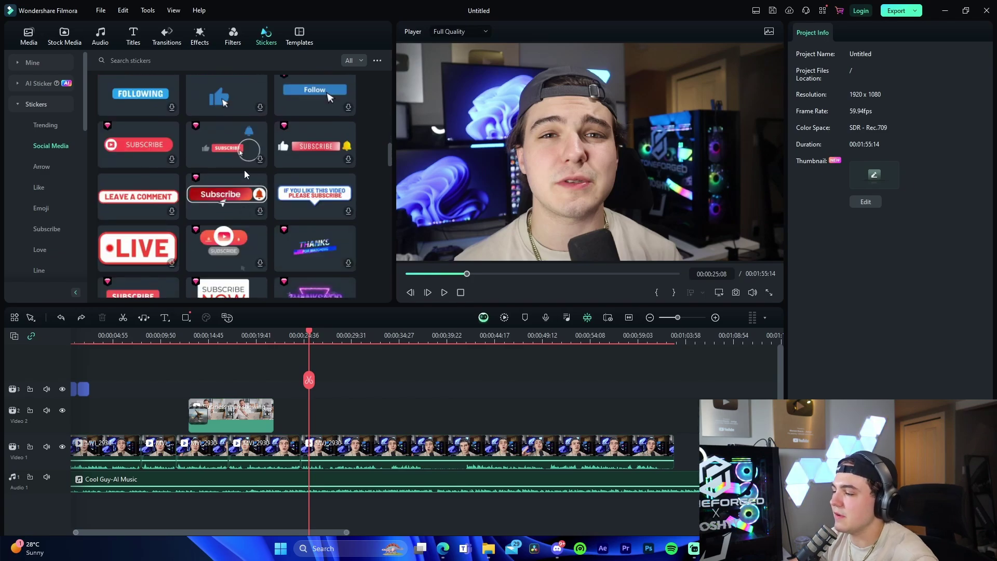
Add the Subscribe Now template to the upper track and move it after the stock clip.
click(299, 36)
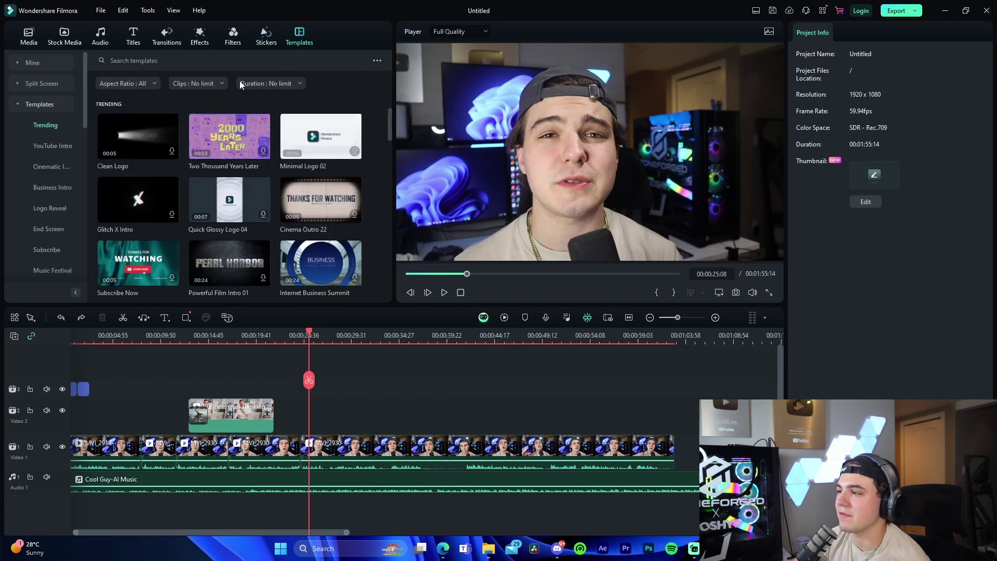
drag(139, 262, 301, 409)
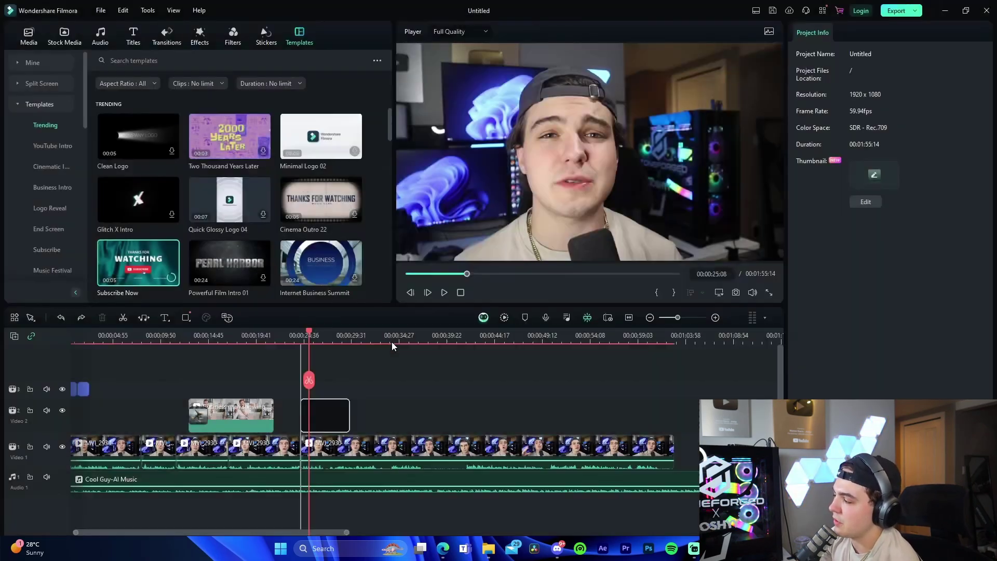
click(341, 348)
mouse_move(343, 416)
mouse_down()
mouse_move(371, 428)
mouse_move(349, 415)
mouse_up()
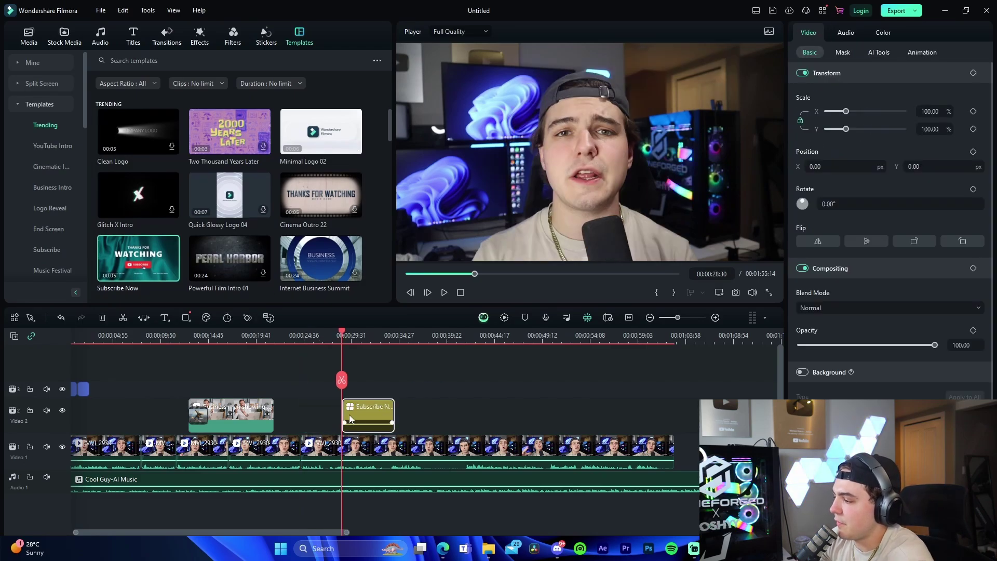
Open the Subscribe Now template editor, list its text fields and preview it.
double_click(363, 411)
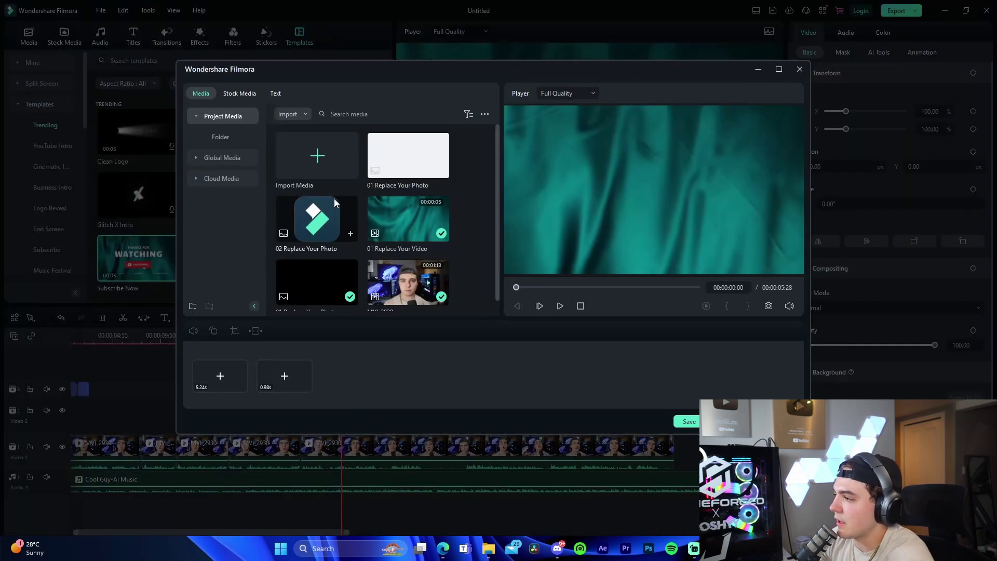
click(275, 93)
key(space)
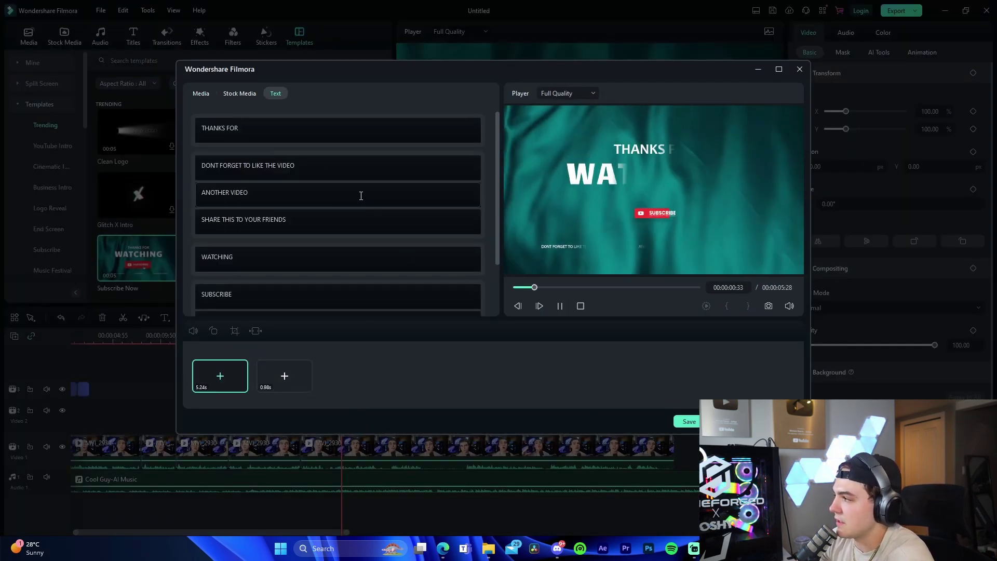
key(space)
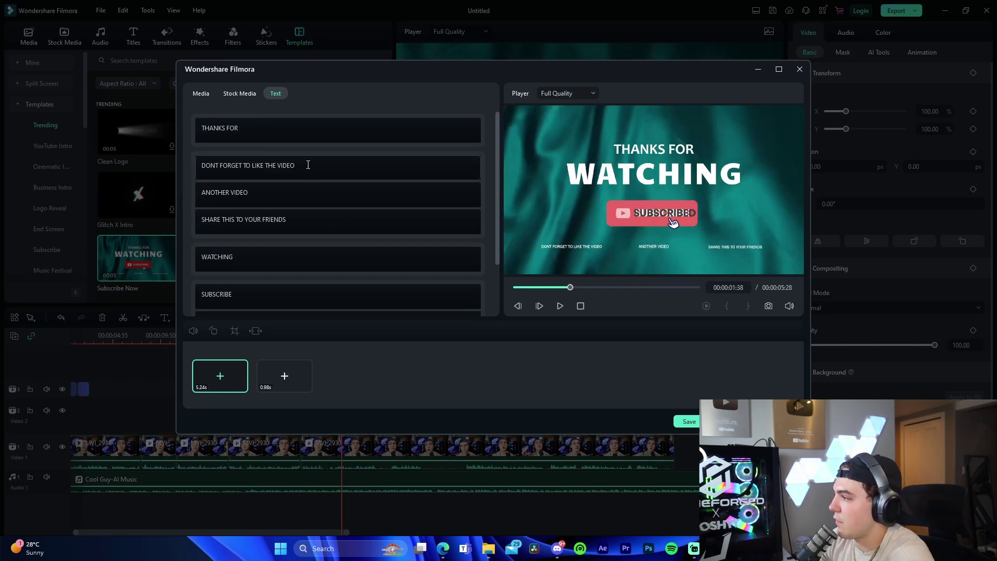
Try extending the WATCHING and SUBSCRIBE texts, then revert both edits.
double_click(218, 257)
text(WATCHING THE)
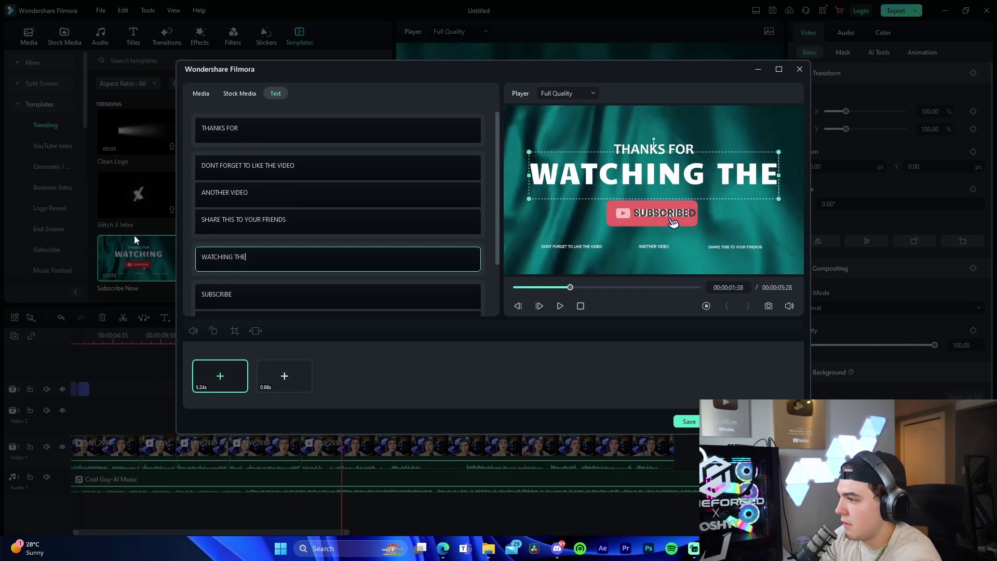
text( VID)
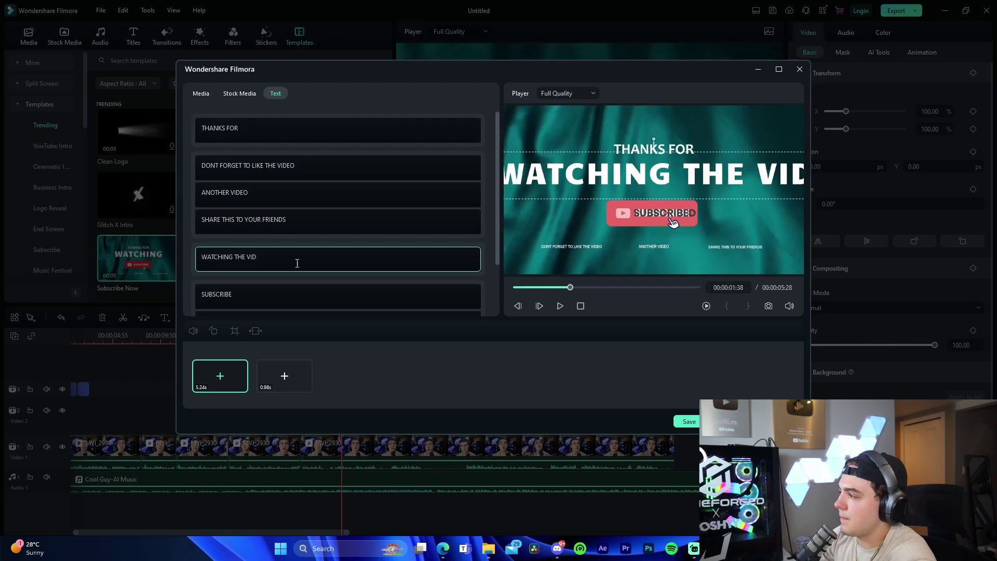
key(BackSpace)
key(BackSpace)
key(BackSpace)
key(BackSpace)
key(BackSpace)
key(BackSpace)
key(BackSpace)
key(BackSpace)
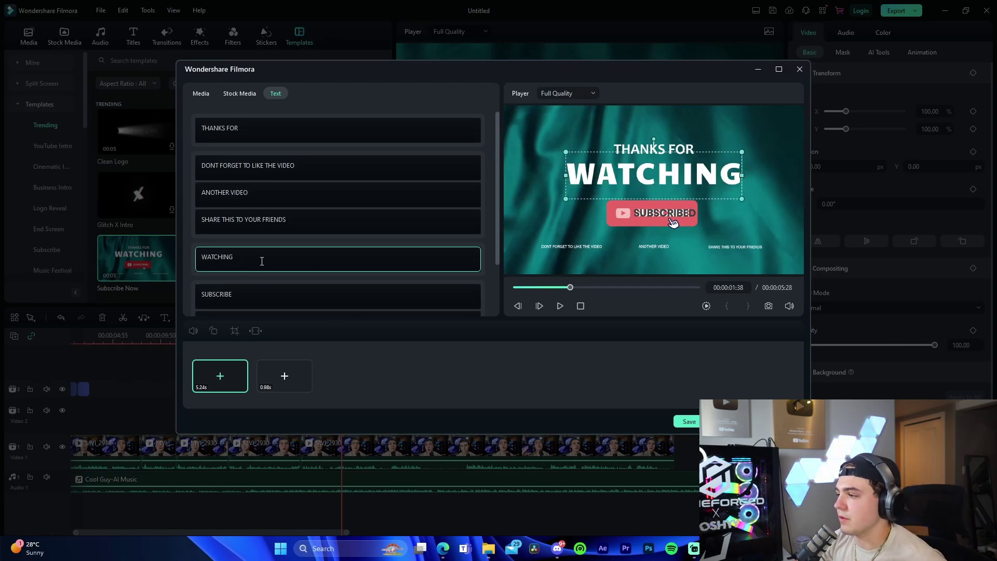
click(247, 294)
text(to J)
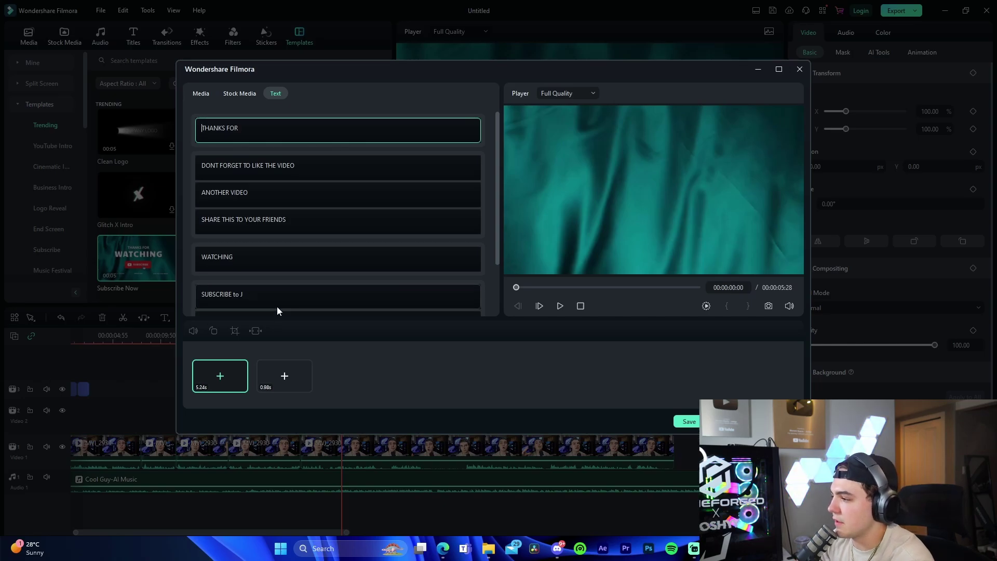
click(283, 293)
key(BackSpace)
key(BackSpace)
key(BackSpace)
key(BackSpace)
key(BackSpace)
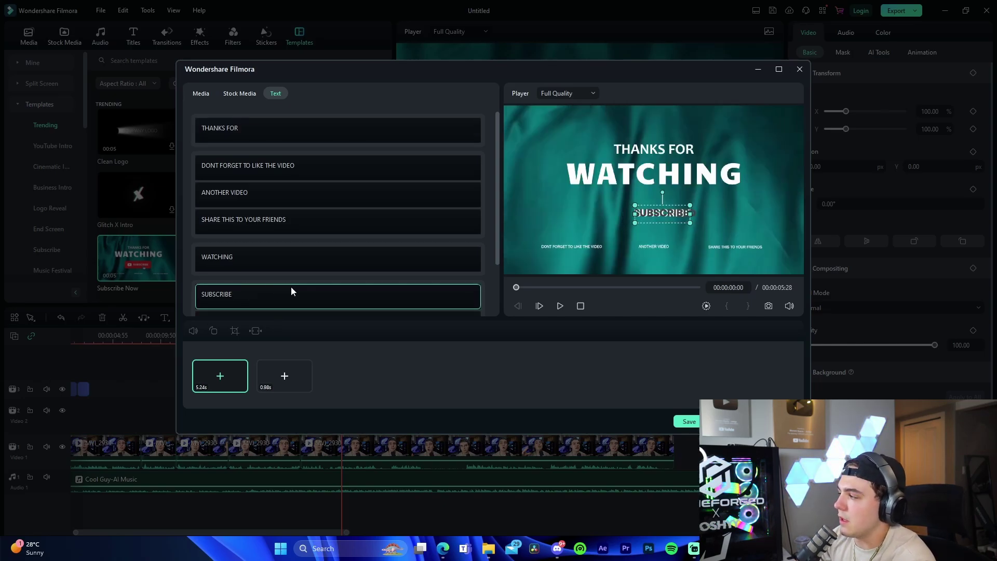
click(453, 361)
Add a D to the SUBSCRIBE field so it reads SUBSCRIBED.
key(space)
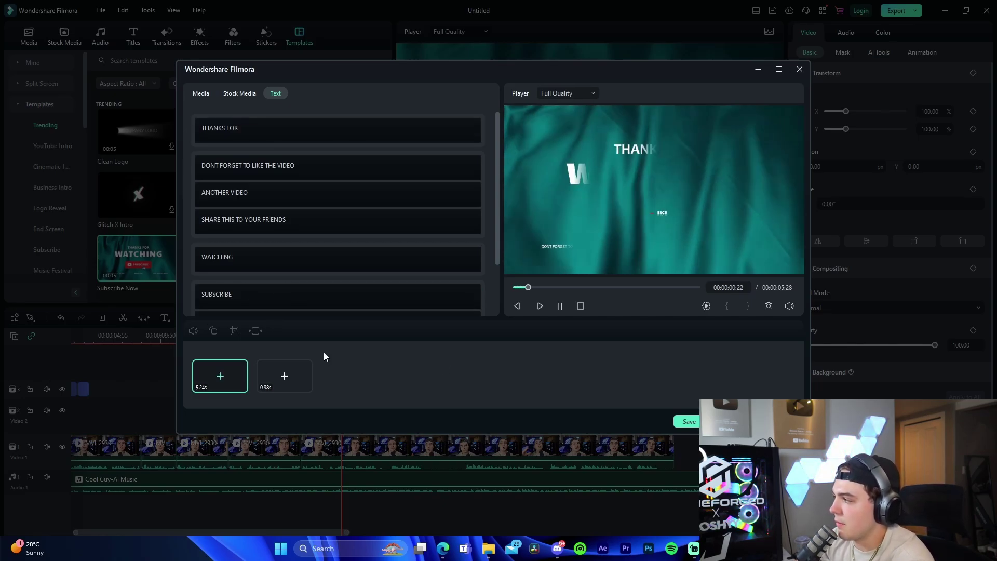
key(space)
scroll(291, 291, down, 1)
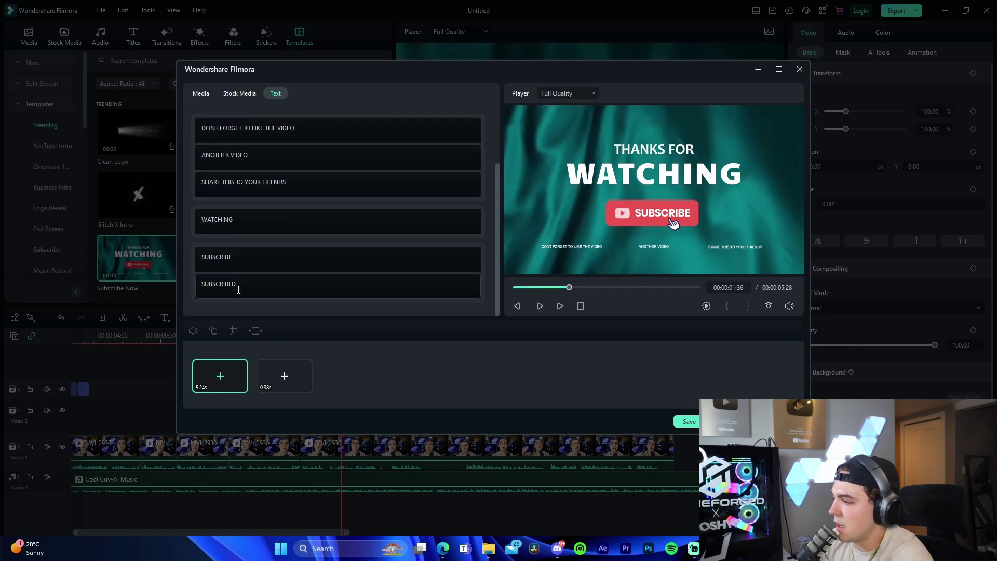
click(276, 258)
text(D)
click(388, 385)
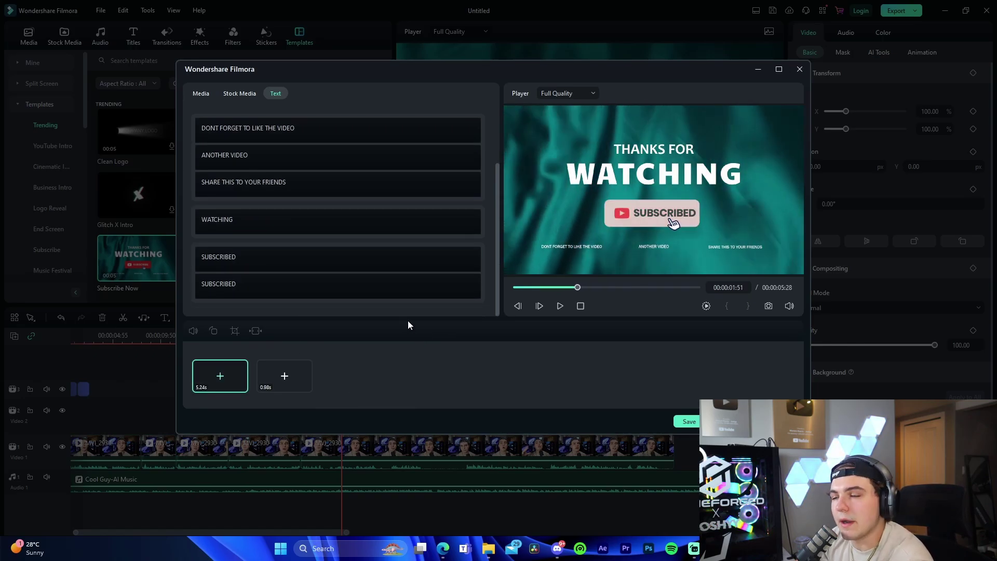
Save the edited Subscribe Now template back to the timeline.
click(686, 421)
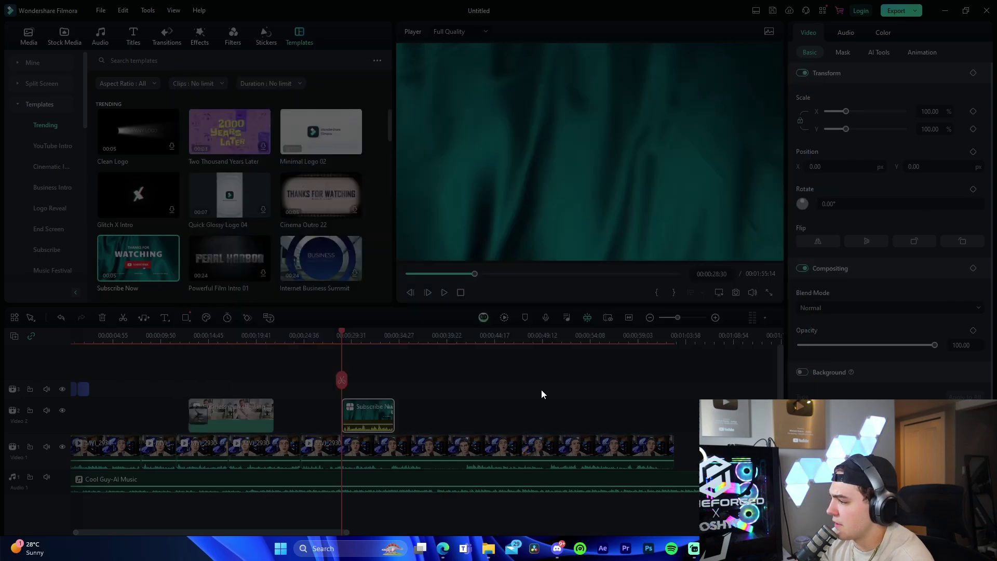
scroll(205, 267, down, 5)
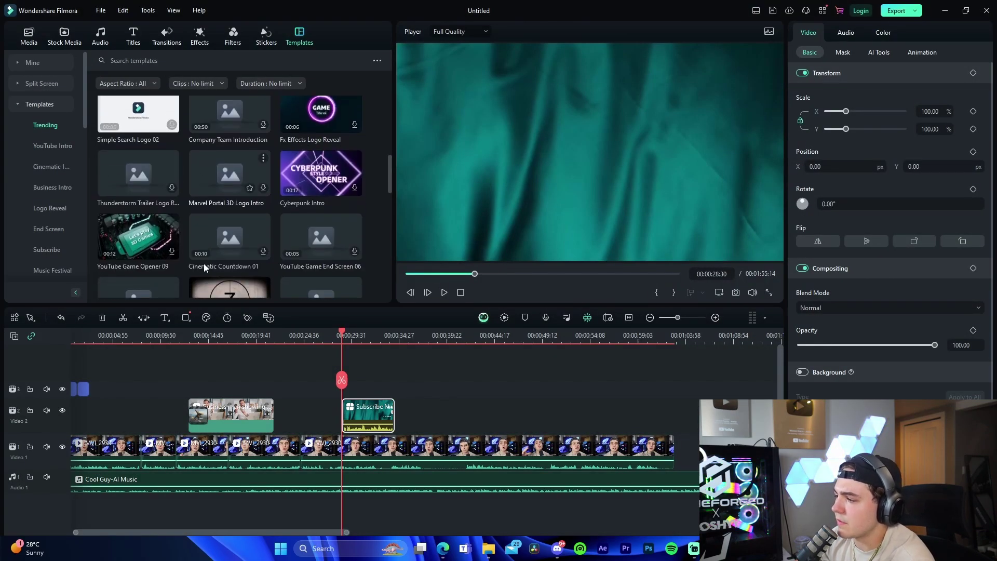
scroll(204, 268, down, 1)
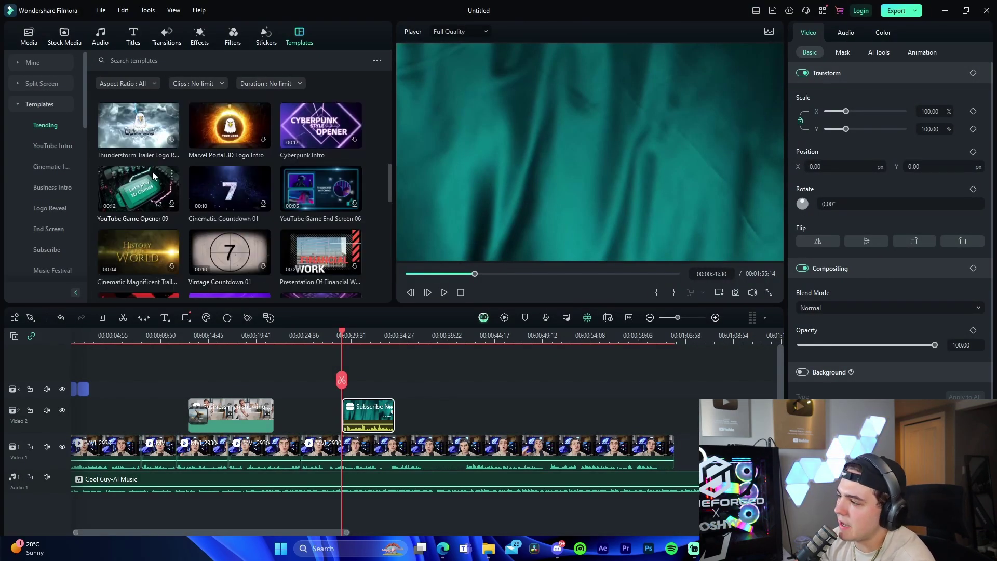
scroll(164, 141, down, 3)
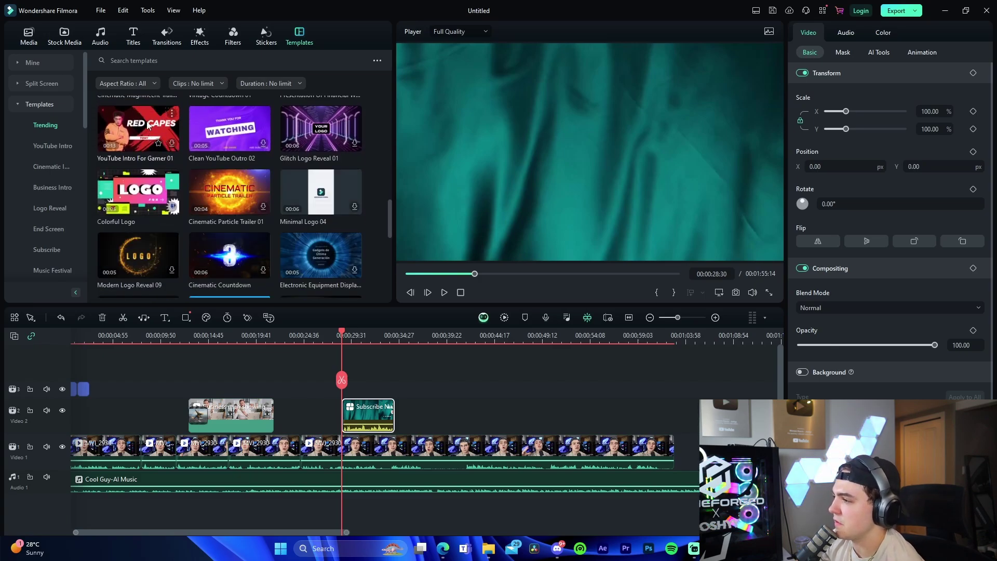
scroll(148, 125, down, 2)
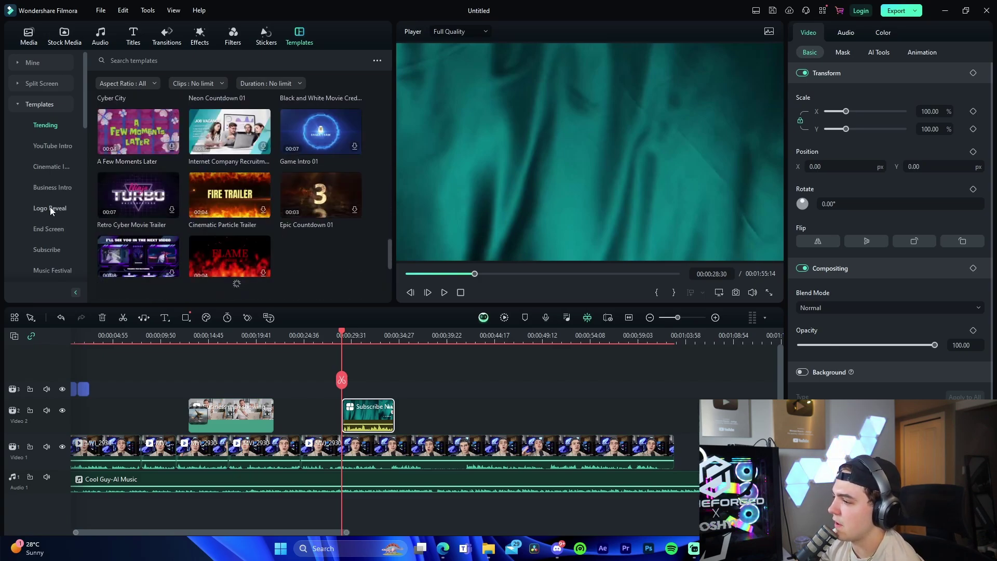
Browse the Subscribe and Cinematic Intro template categories.
click(47, 250)
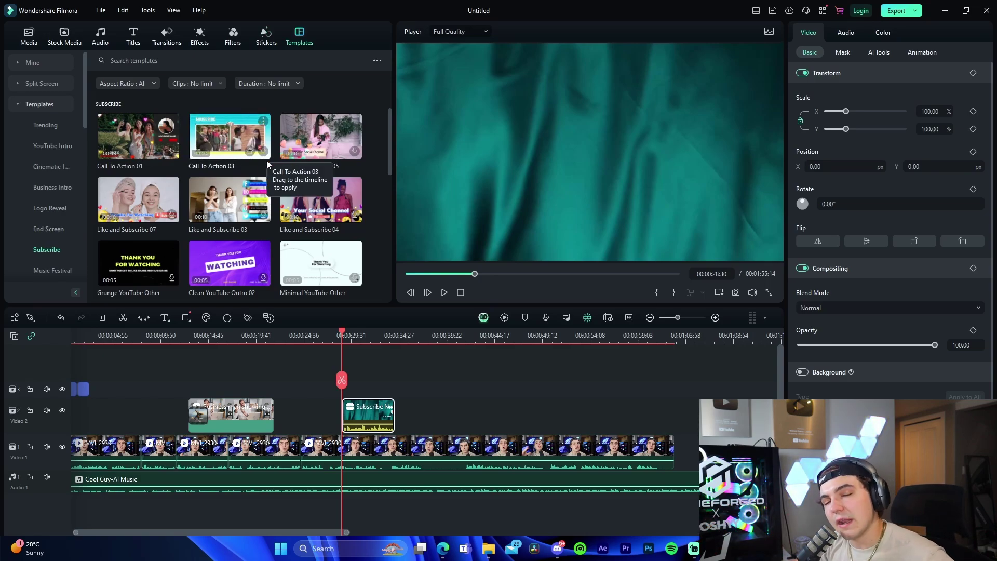
click(45, 166)
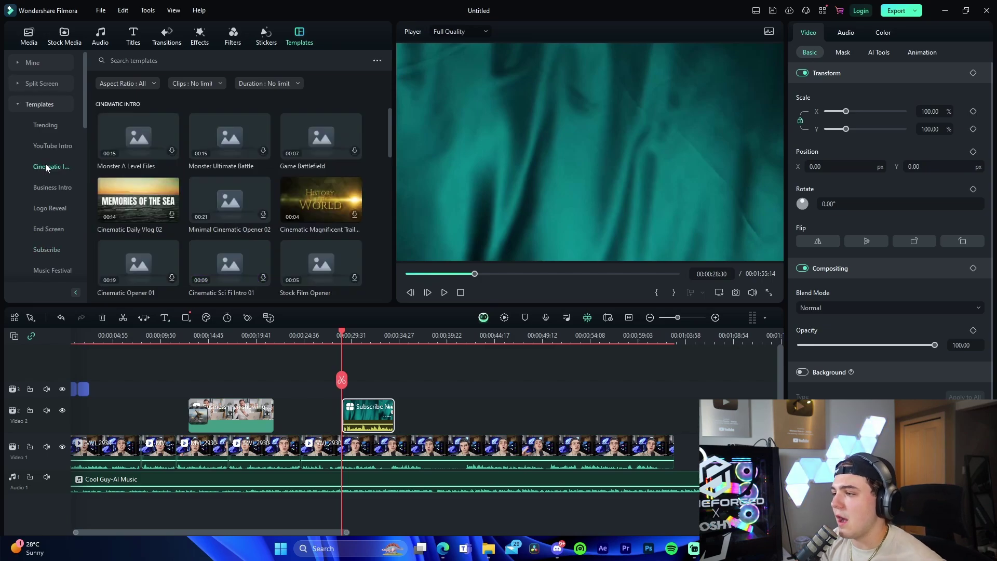
scroll(36, 218, down, 6)
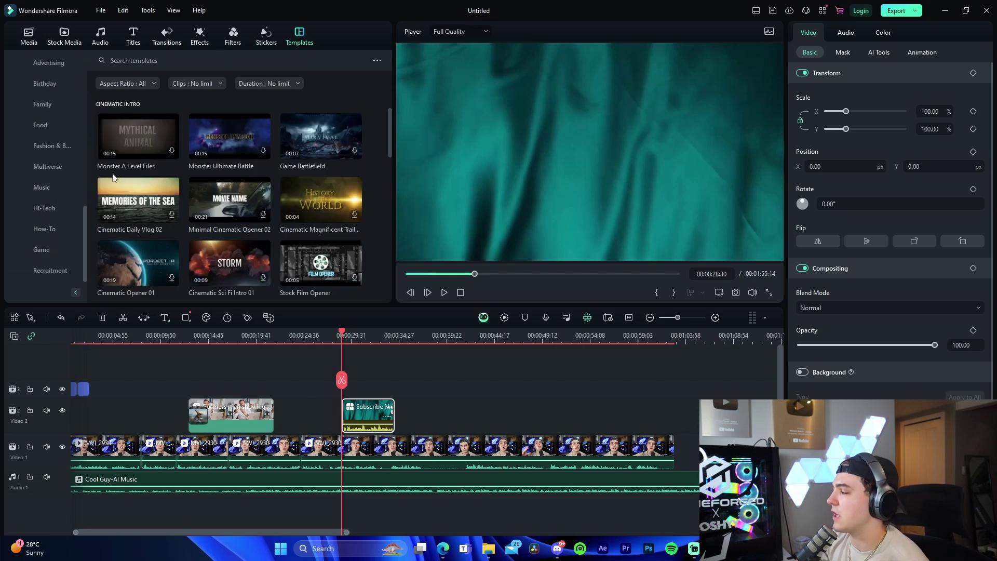
scroll(62, 184, up, 5)
scroll(62, 171, up, 5)
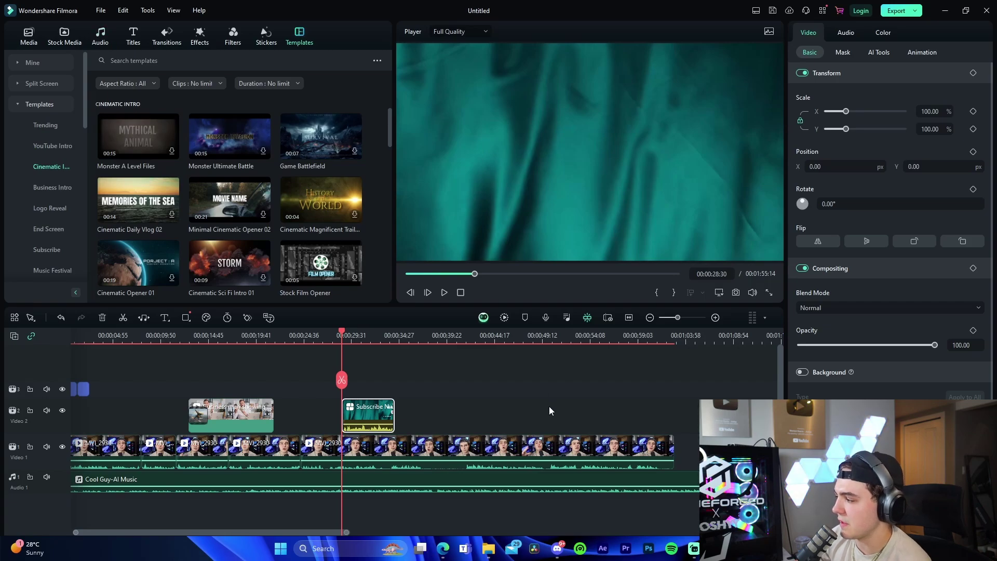
Split the video and music at 00:00:36:55 and delete everything after it.
drag(445, 336, 425, 337)
click(424, 380)
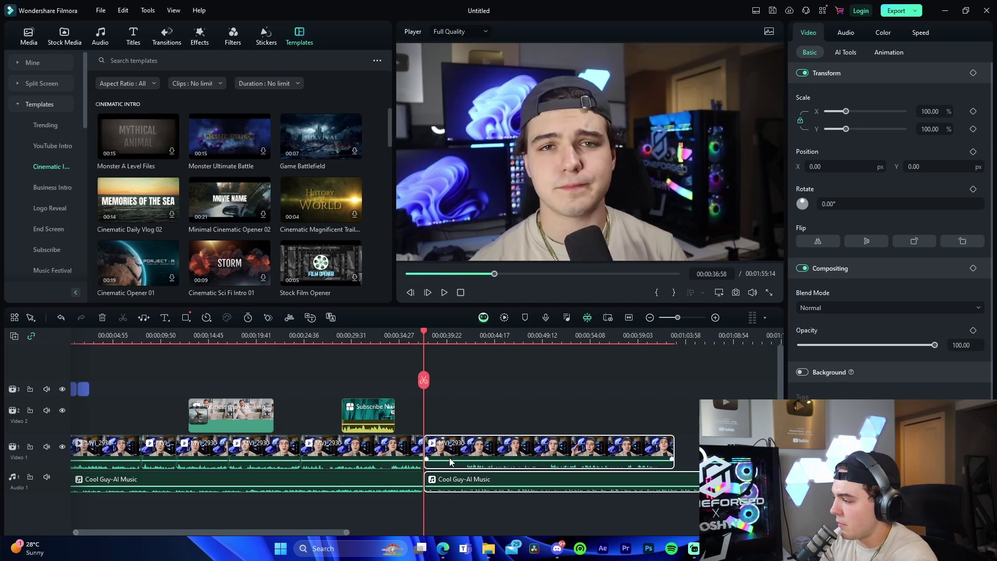
key(Delete)
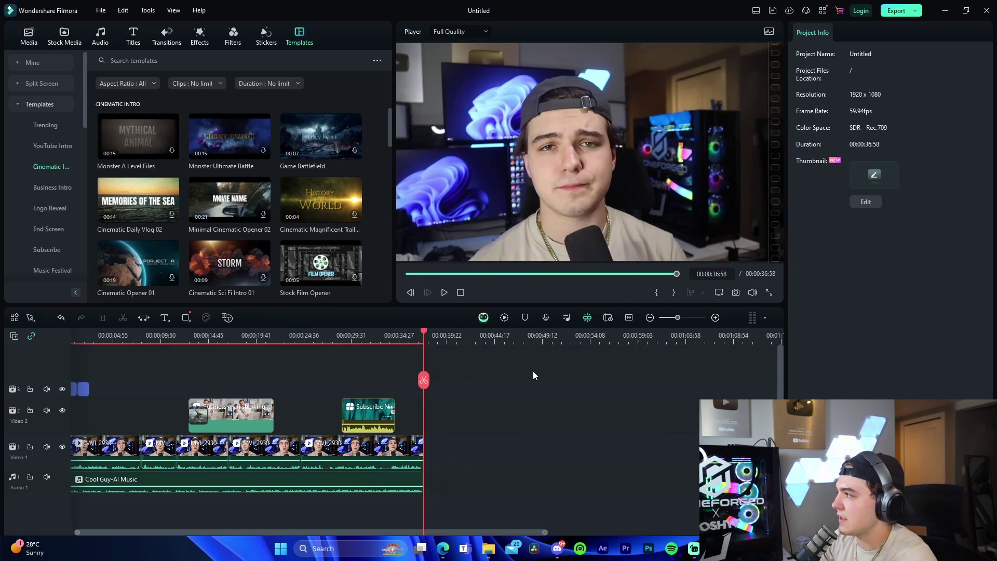
Open the export window and name the output FinalFilmoraTest.
click(895, 10)
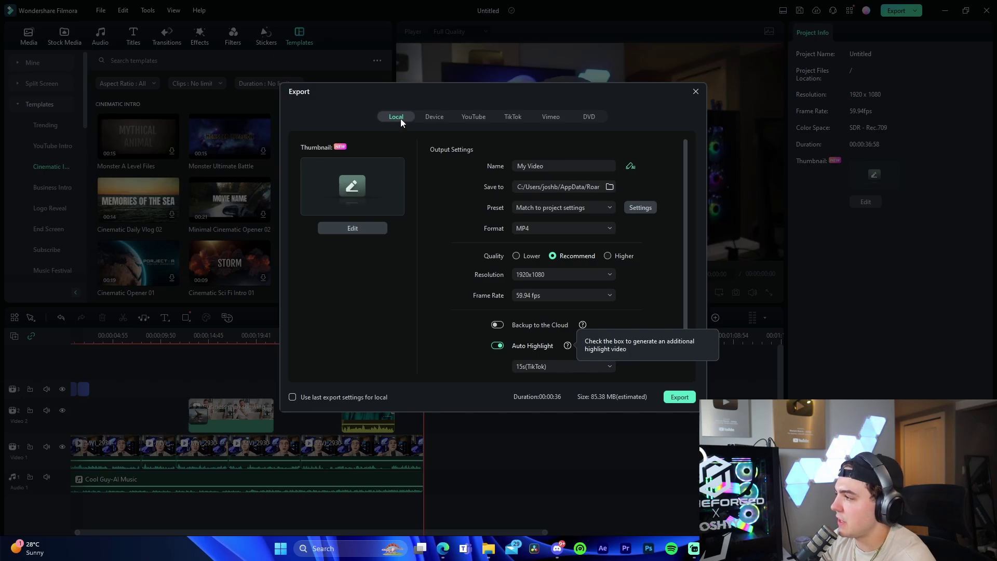
click(560, 166)
text(FinalFilmoraTest)
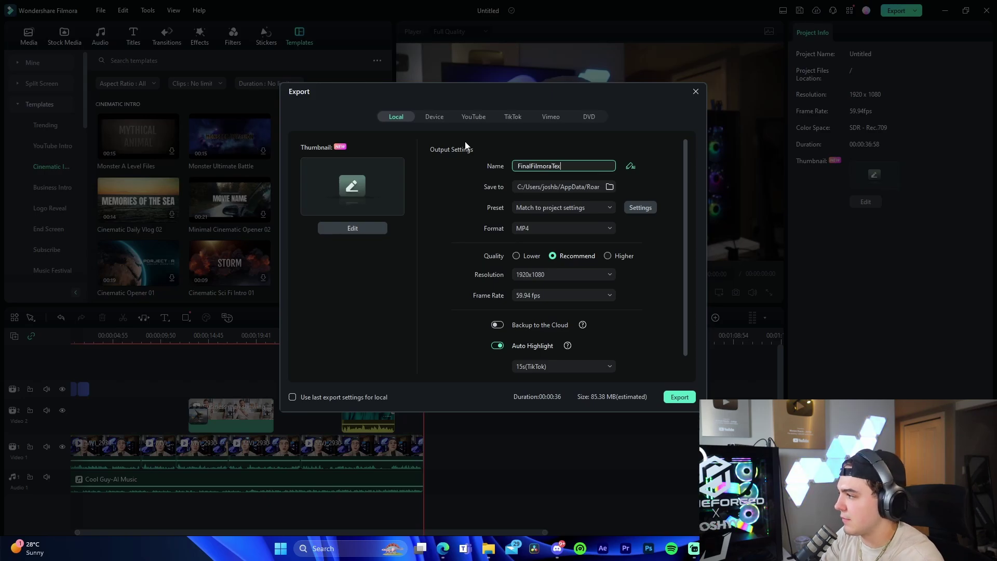
Set the output folder to E:/Finals and the preset to Custom.
click(609, 186)
scroll(328, 225, down, 5)
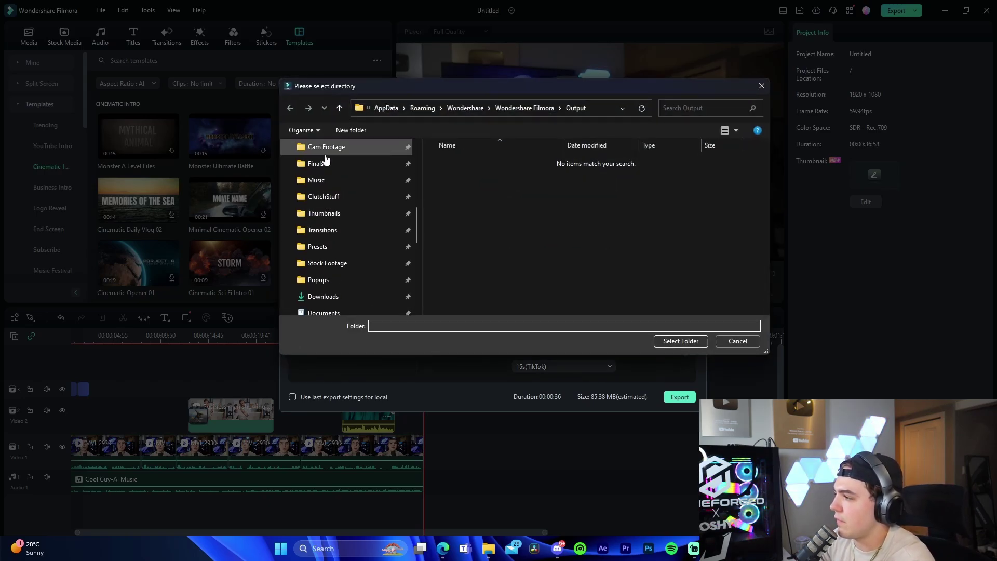
click(316, 164)
click(681, 340)
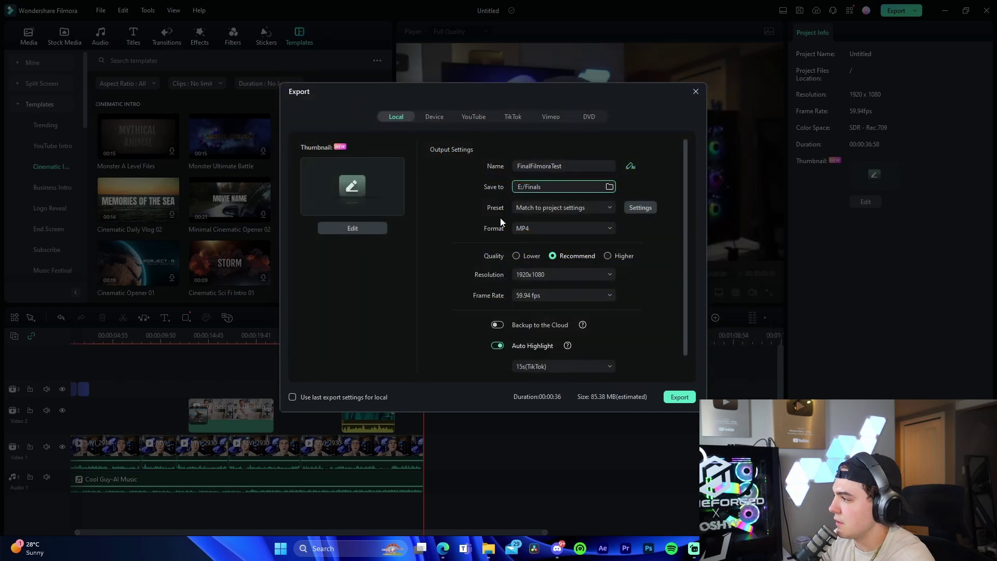
click(552, 207)
click(549, 239)
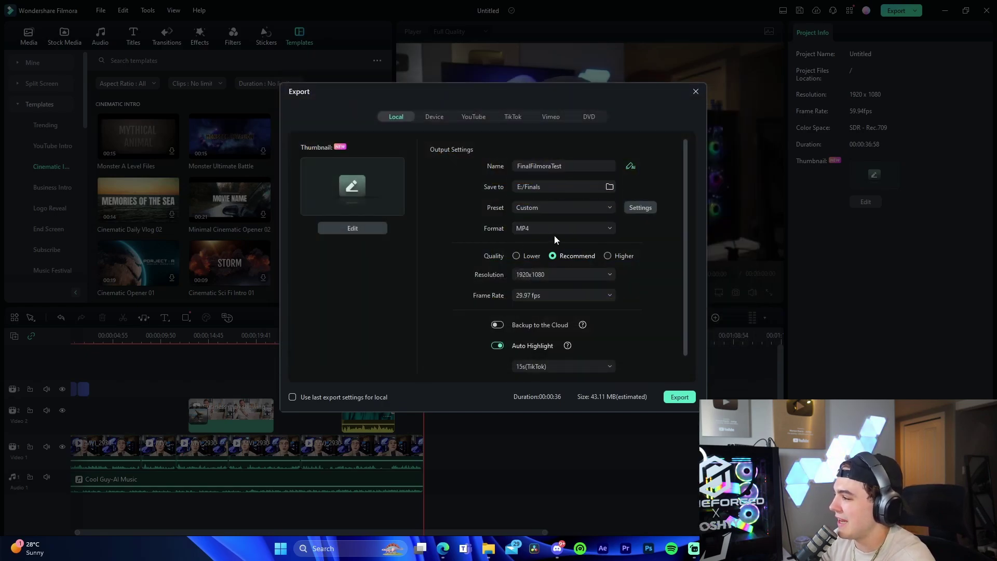
Set the export frame rate to 60 fps and bit rate to 20000 kbps, and apply.
click(640, 207)
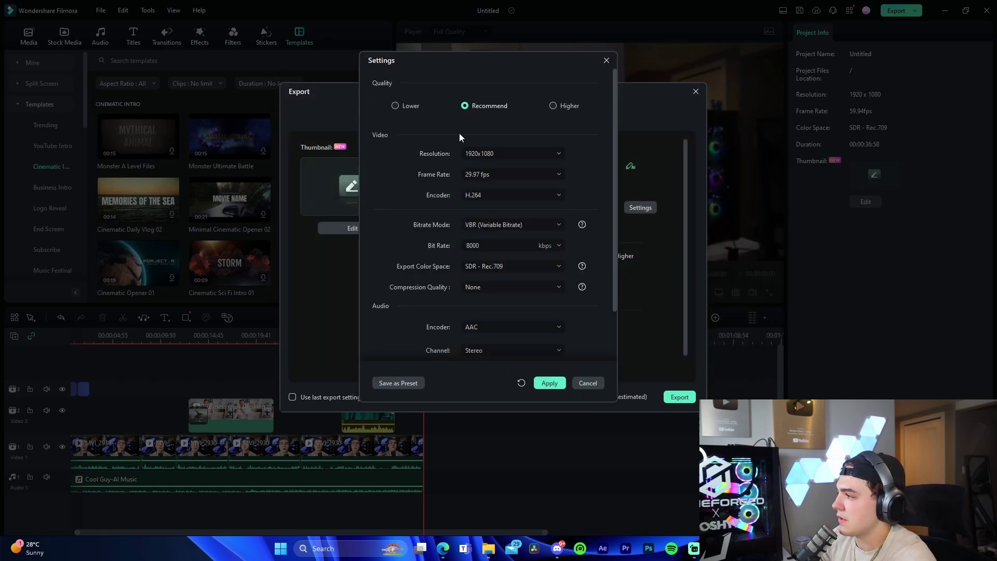
click(506, 174)
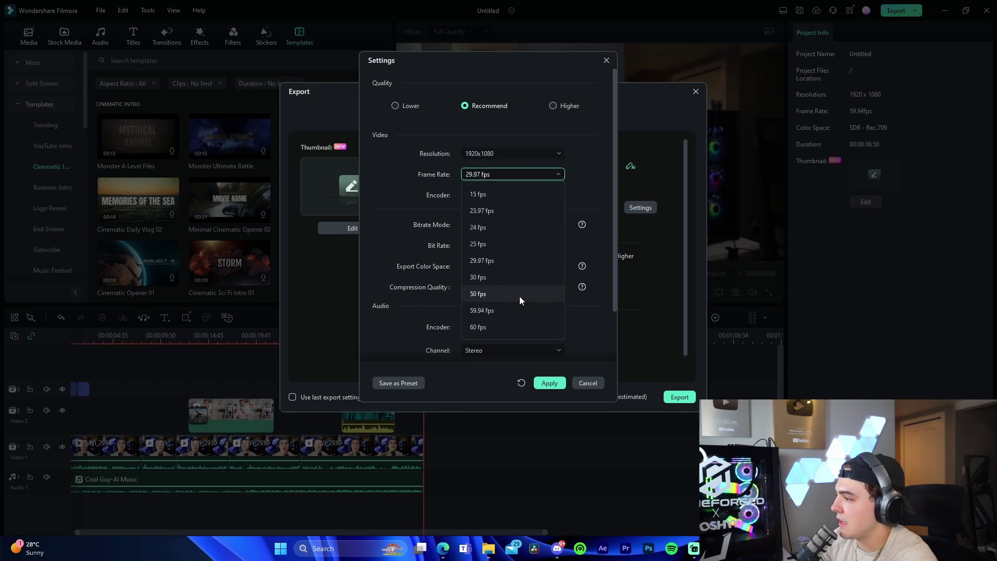
click(519, 297)
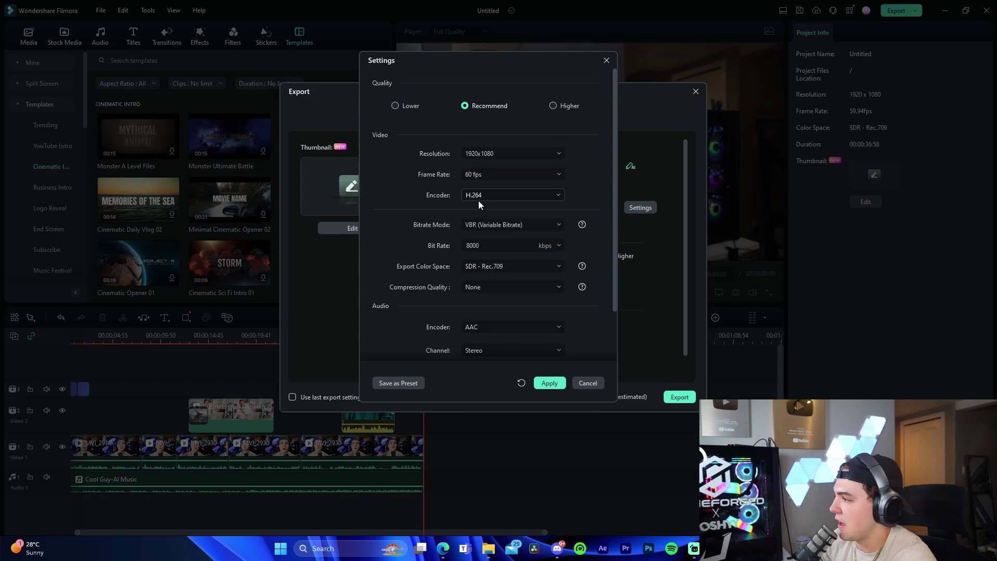
click(533, 243)
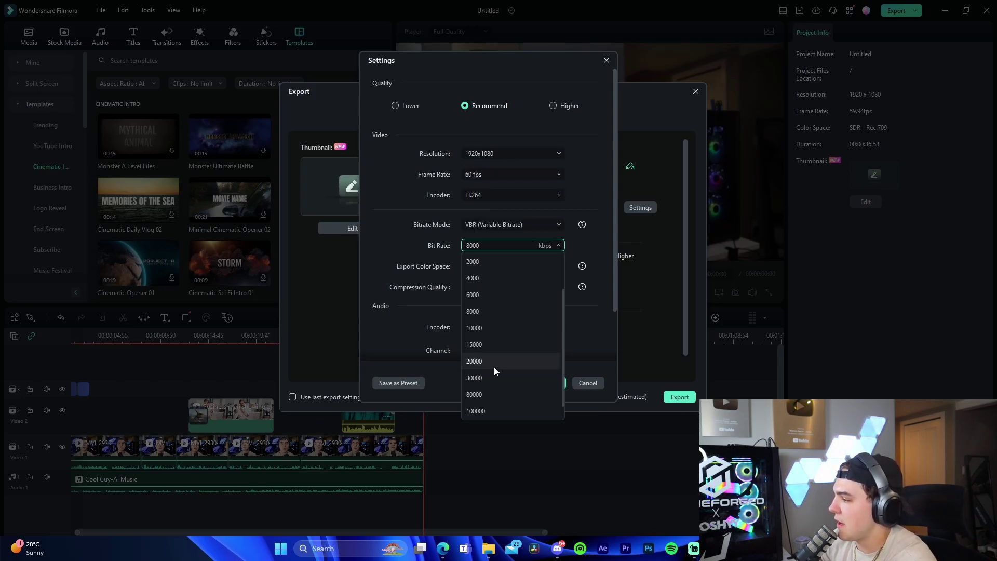
click(483, 345)
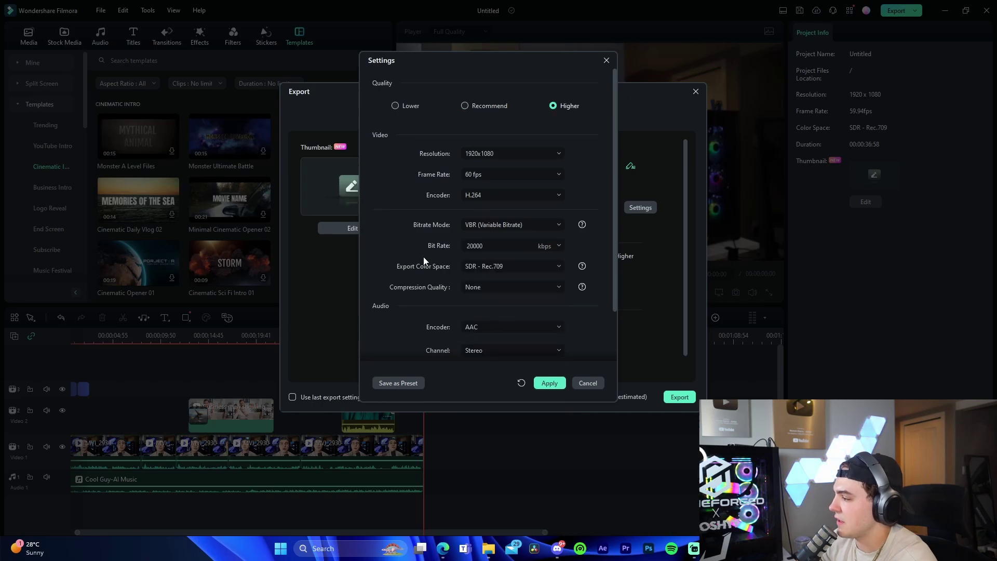
scroll(416, 283, down, 2)
scroll(416, 242, up, 3)
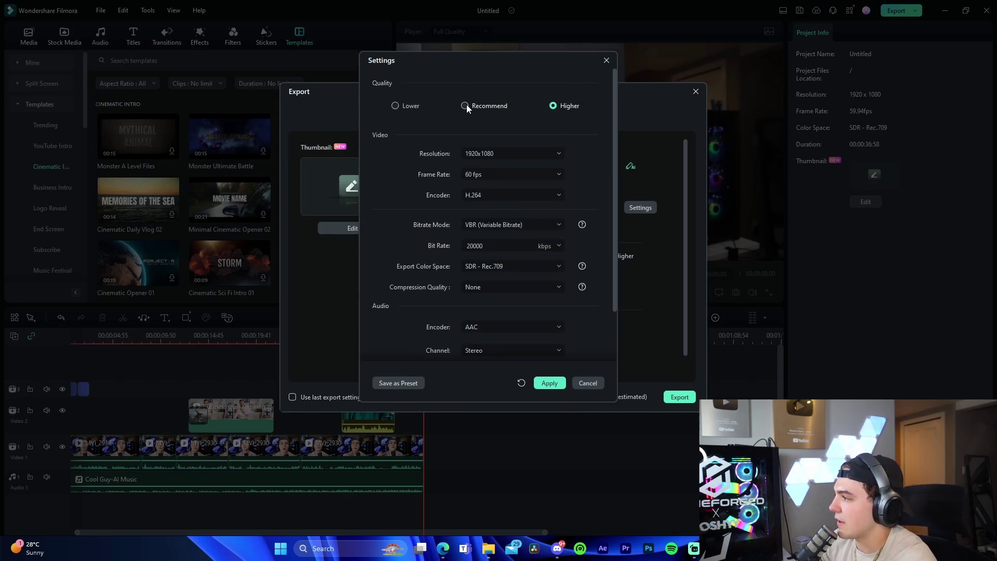
click(549, 383)
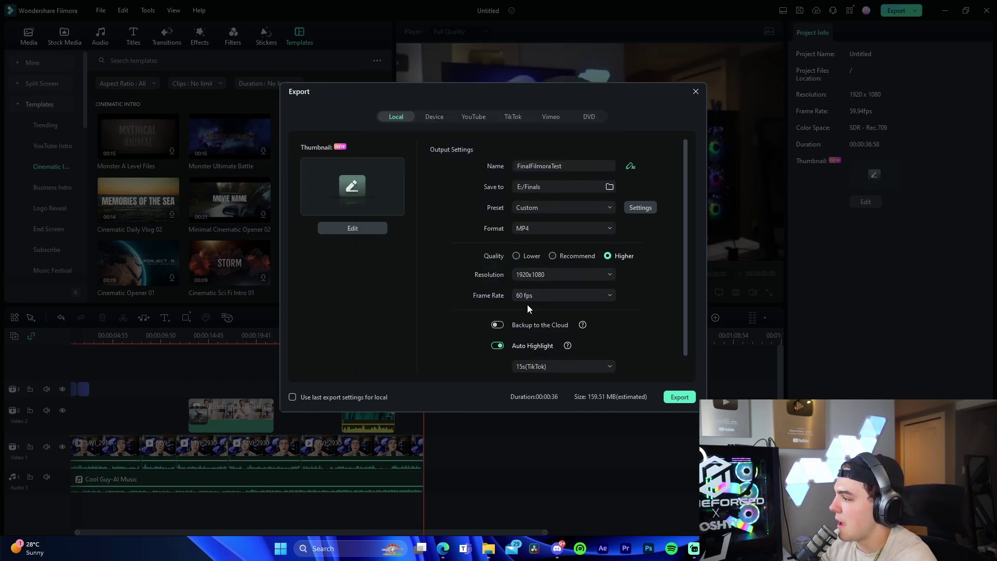
Export FinalFilmoraTest.mp4 as a 1920x1080, 60 fps MP4.
scroll(528, 304, down, 1)
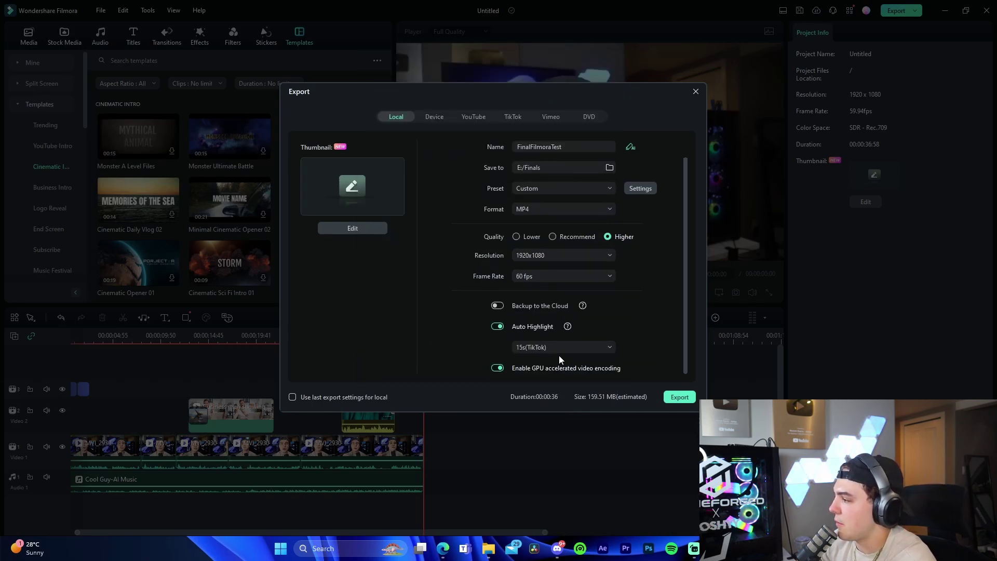
click(678, 398)
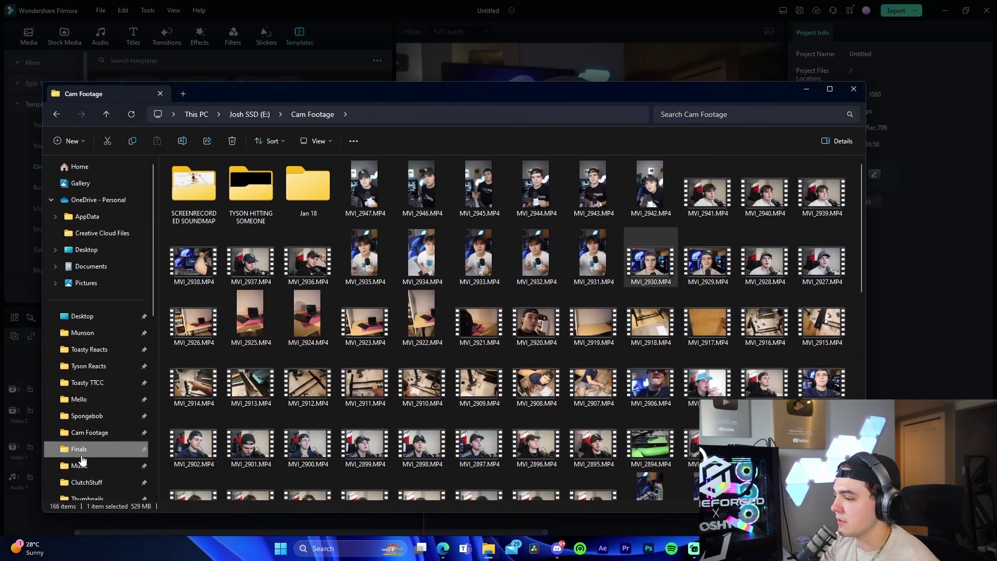
Search the Finals folder for 'finalfil' to locate the exported FinalFilmoraTest.mp4, then close Explorer.
click(81, 457)
click(795, 113)
text(fina)
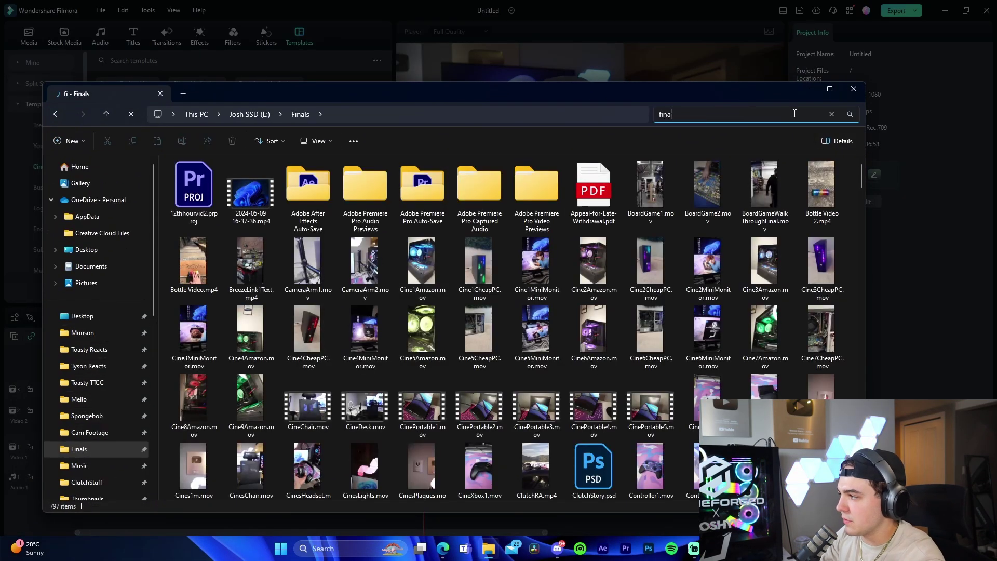
text(lfil)
click(217, 184)
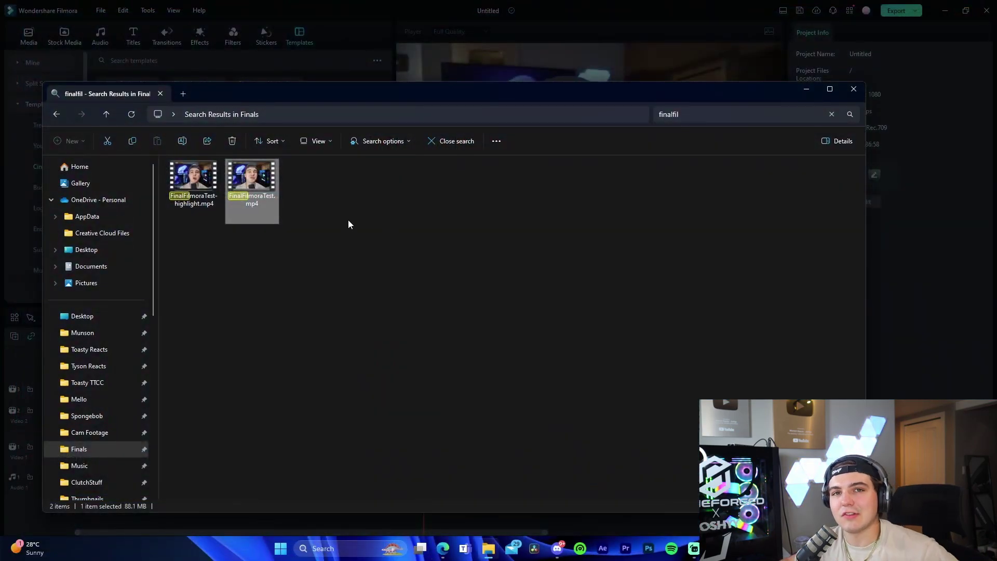
click(862, 86)
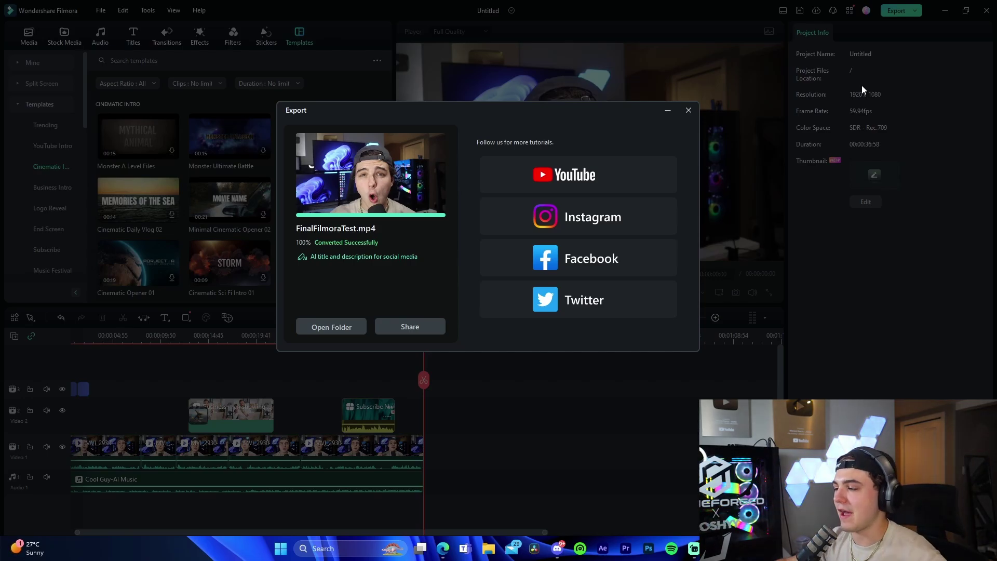
Dismiss the Export completed dialog to return to the finished project on the timeline.
click(689, 111)
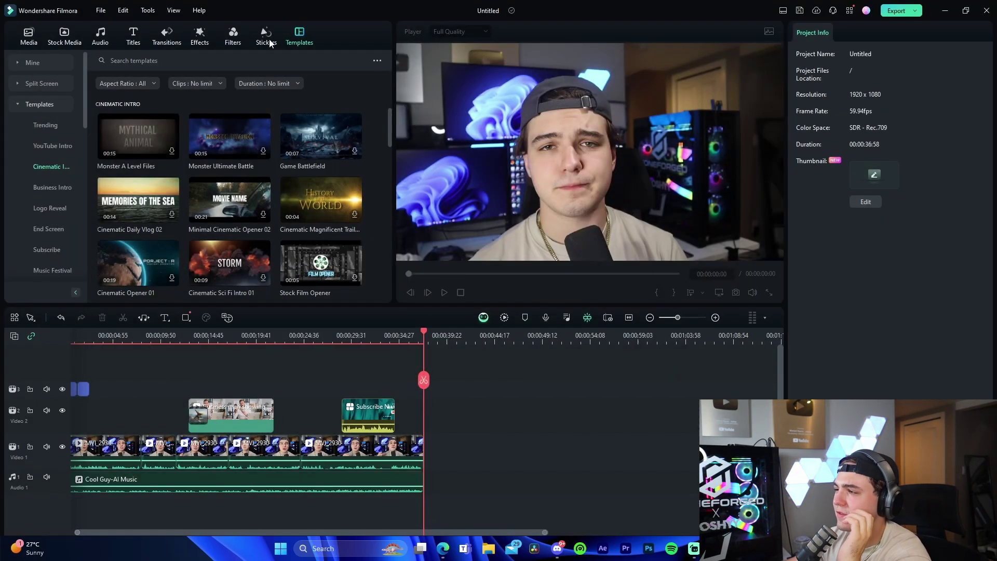